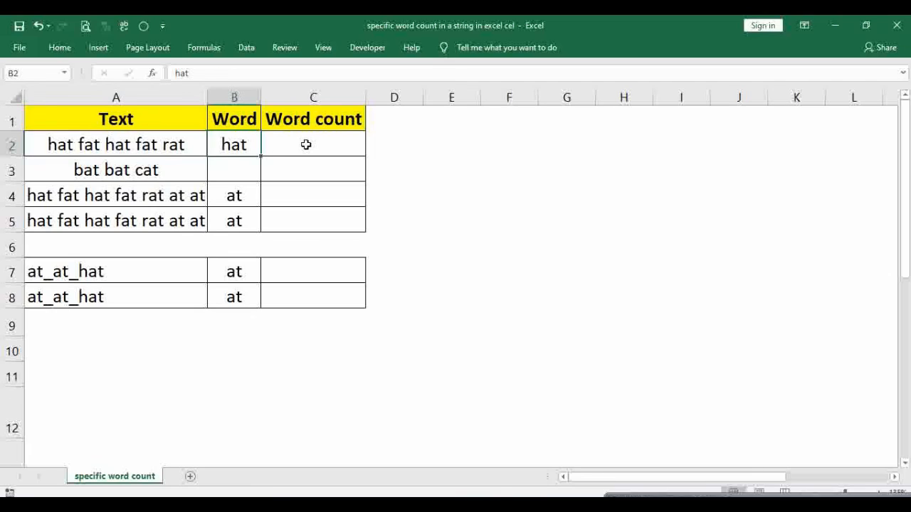
{"action": "left_click", "coordinate": [306, 144]}
{"action": "left_click", "coordinate": [403, 148]}
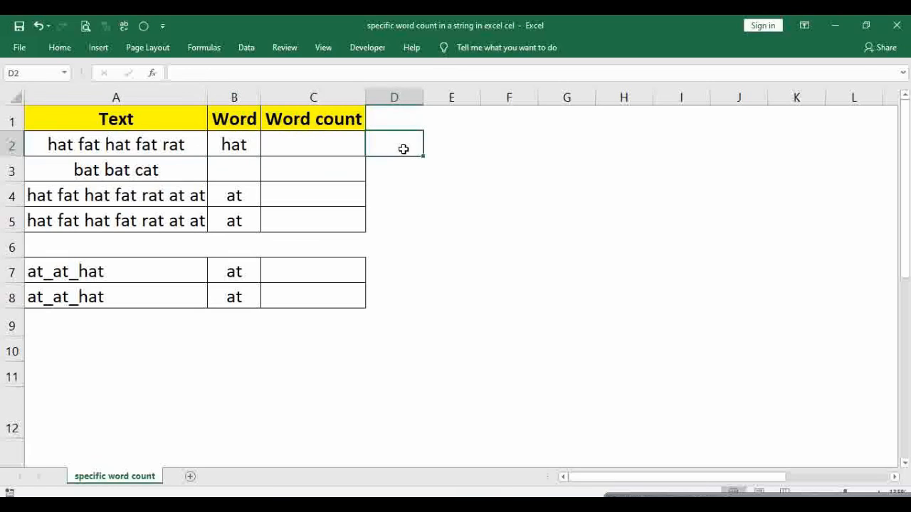
{"action": "left_click", "coordinate": [297, 138]}
{"action": "left_click", "coordinate": [249, 141]}
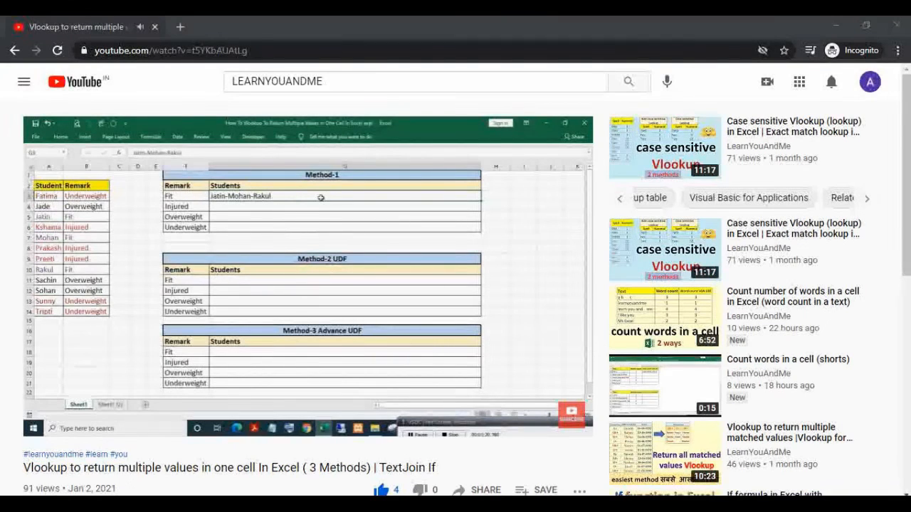
- Switch to YouTube in the browser, subscribe to the LearnYouAndMe channel and set its notifications to All
{"action": "mouse_move", "coordinate": [270, 224]}
{"action": "scroll", "coordinate": [270, 223], "scroll_direction": "down", "scroll_amount": 4}
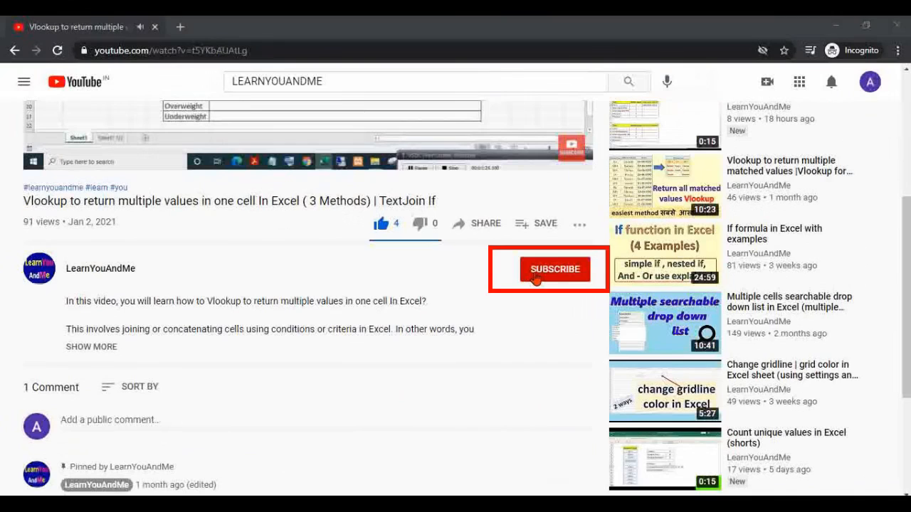
{"action": "left_click", "coordinate": [535, 276]}
{"action": "left_click", "coordinate": [579, 273]}
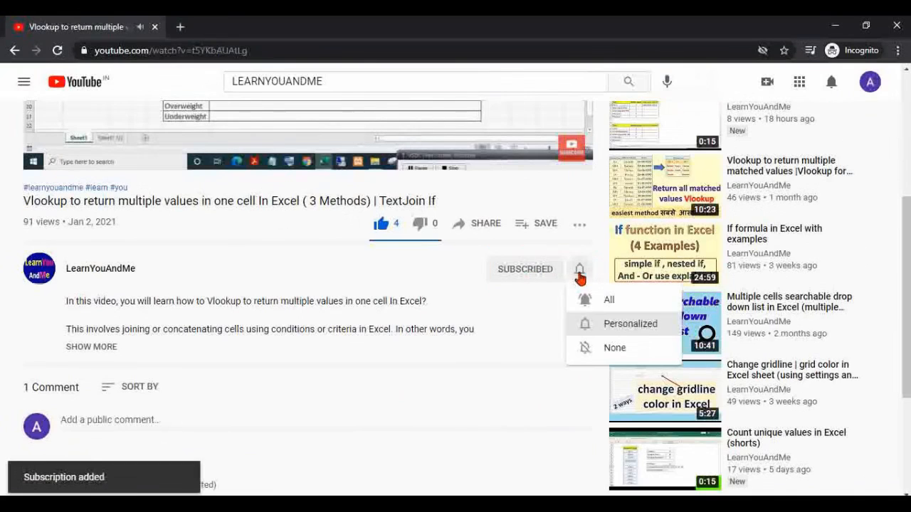
{"action": "left_click", "coordinate": [587, 301]}
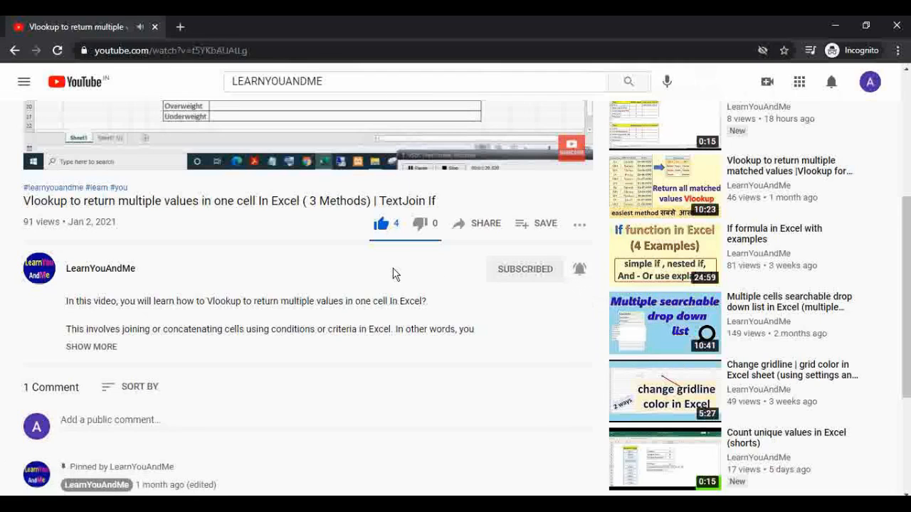
{"action": "scroll", "coordinate": [359, 274], "scroll_direction": "up", "scroll_amount": 3}
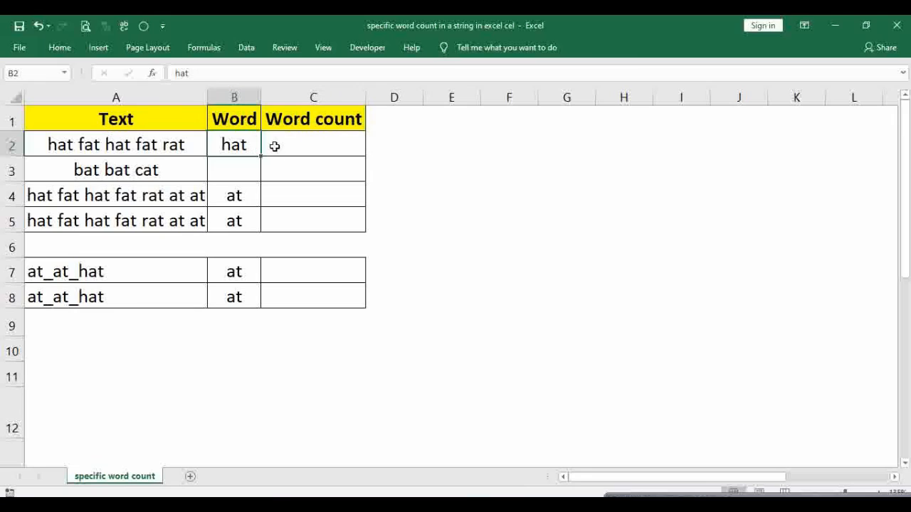
{"action": "left_click", "coordinate": [274, 146]}
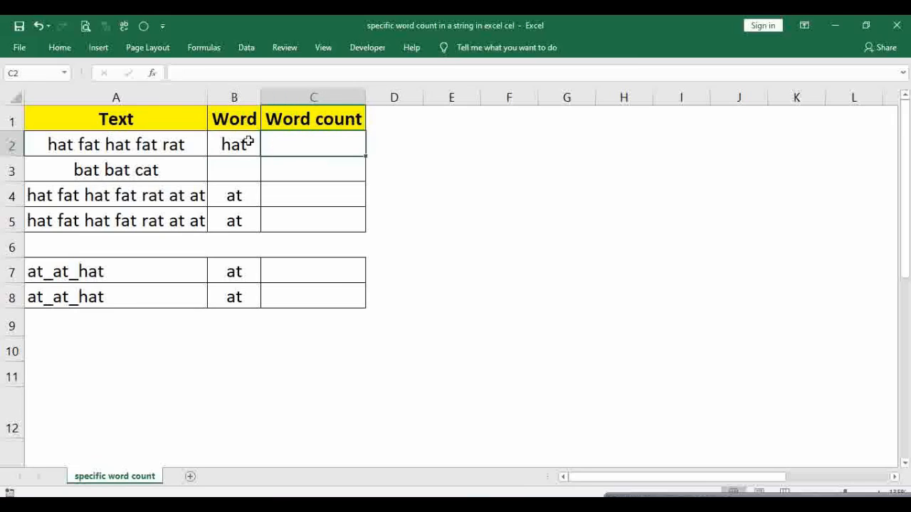
{"action": "left_click", "coordinate": [236, 147]}
{"action": "left_click", "coordinate": [184, 145]}
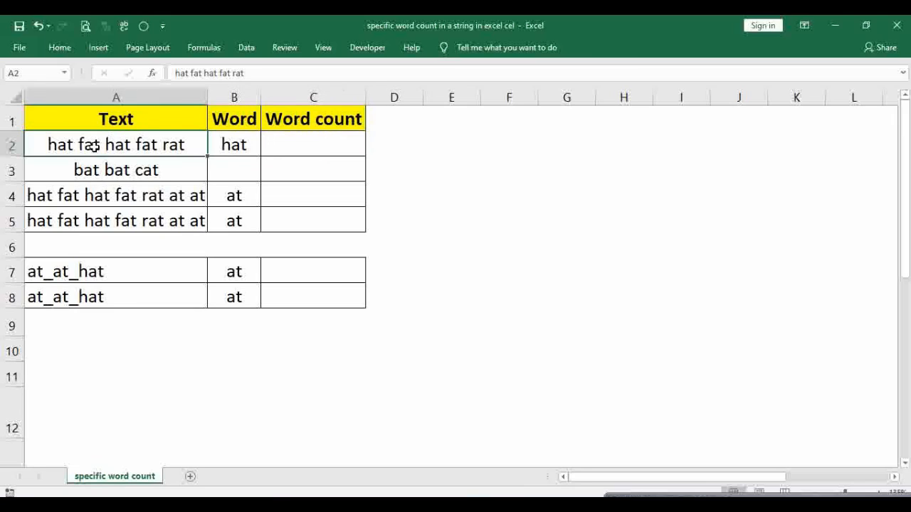
{"action": "left_click", "coordinate": [290, 144]}
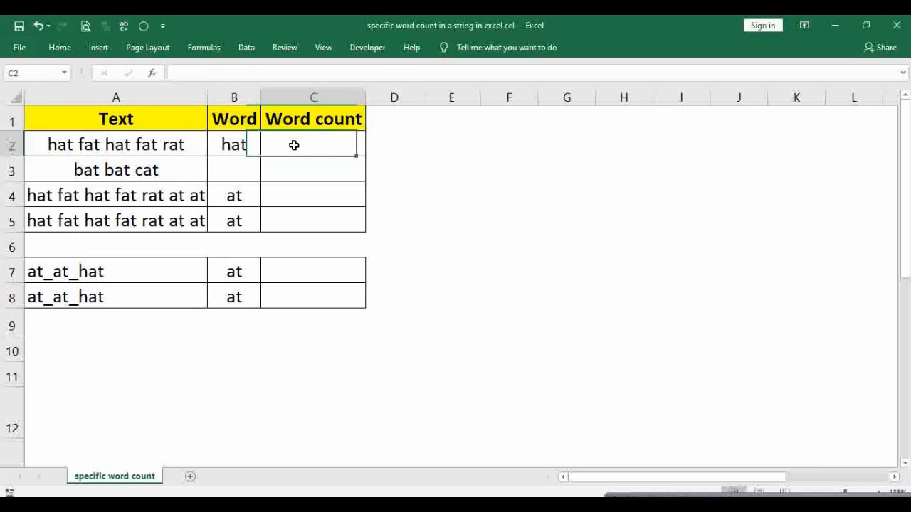
{"action": "left_click", "coordinate": [420, 148]}
- Enter the formula =LEN(A2) in cell C2 to count the characters of the text
{"action": "left_click", "coordinate": [331, 145]}
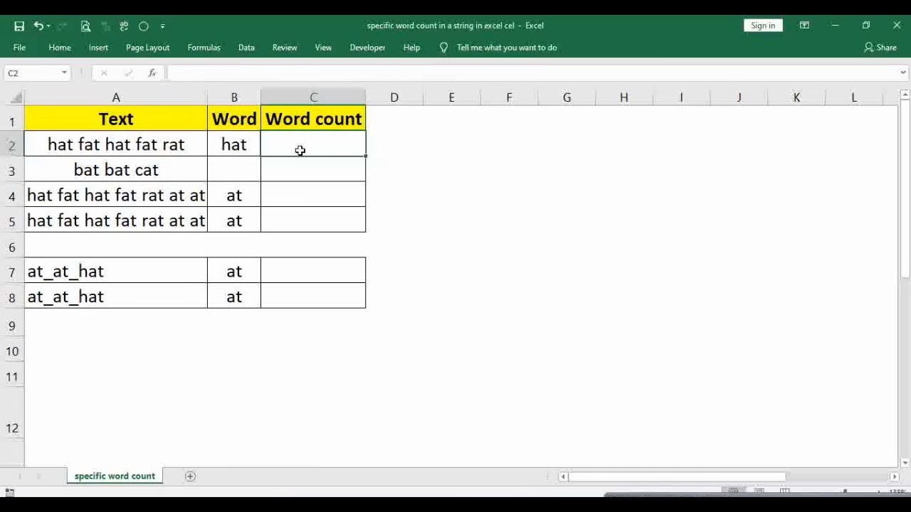
{"action": "type", "text": "=len"}
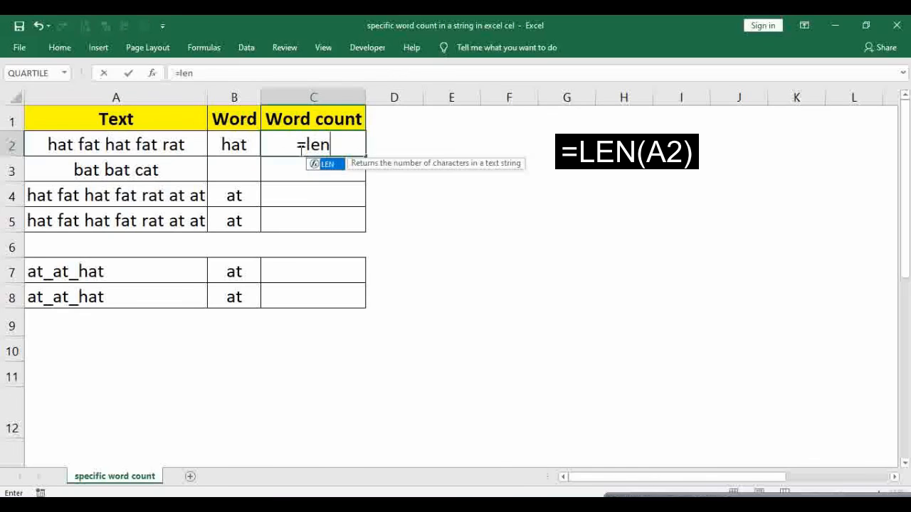
{"action": "key", "text": "Tab"}
{"action": "key", "text": "Left"}
{"action": "key", "text": "Left"}
{"action": "key", "text": "Return"}
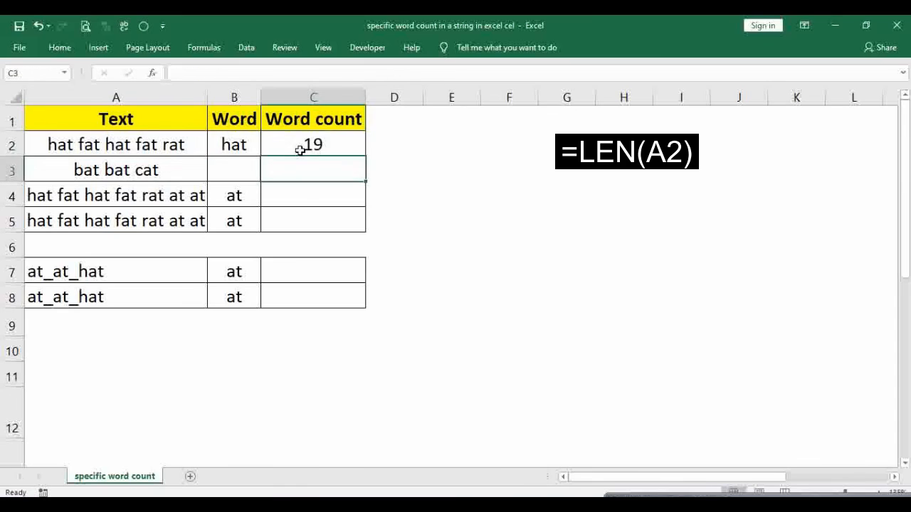
{"action": "key", "text": "Up"}
{"action": "key", "text": "Right"}
{"action": "type", "text": "="}
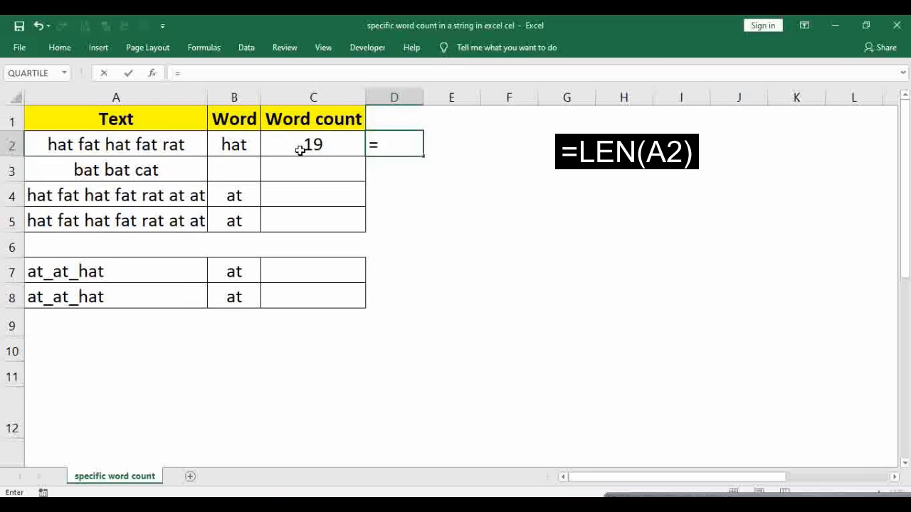
{"action": "key", "text": "Escape"}
{"action": "key", "text": "Left"}
{"action": "key", "text": "Left"}
{"action": "key", "text": "Left"}
{"action": "key", "text": "Right"}
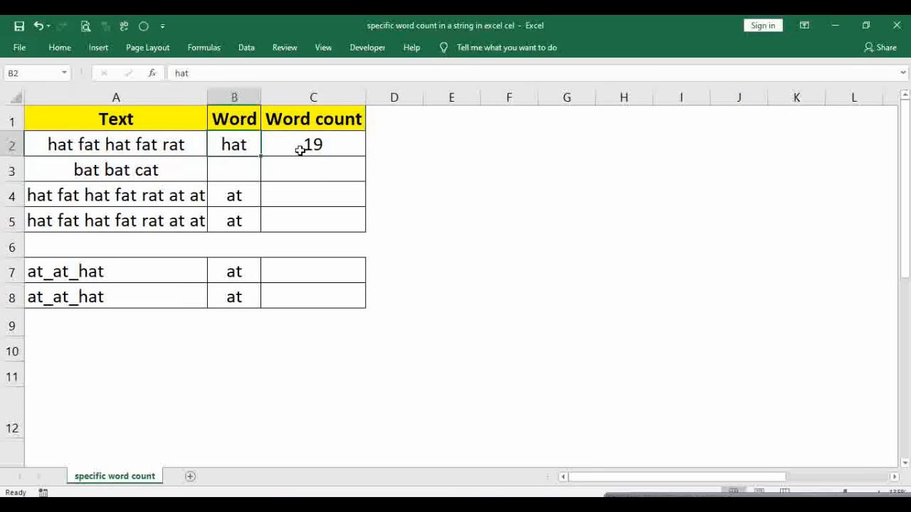
{"action": "key", "text": "Left"}
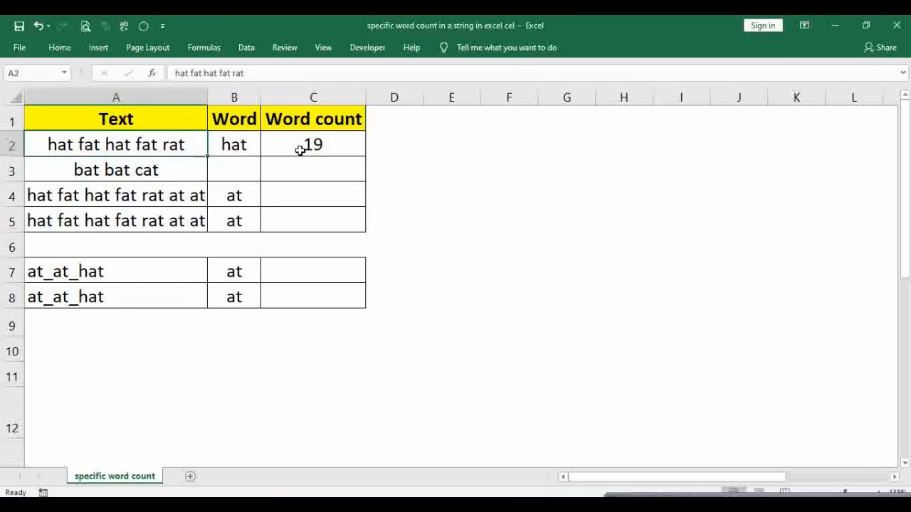
{"action": "key", "text": "Right"}
{"action": "key", "text": "Right"}
{"action": "key", "text": "Right"}
{"action": "key", "text": "Left"}
{"action": "key", "text": "Left"}
{"action": "key", "text": "Left"}
- Enter the formula =SUBSTITUTE(A2,B2,"") in cell D2 to strip the word from the text
{"action": "key", "text": "Right"}
{"action": "key", "text": "Right"}
{"action": "key", "text": "Right"}
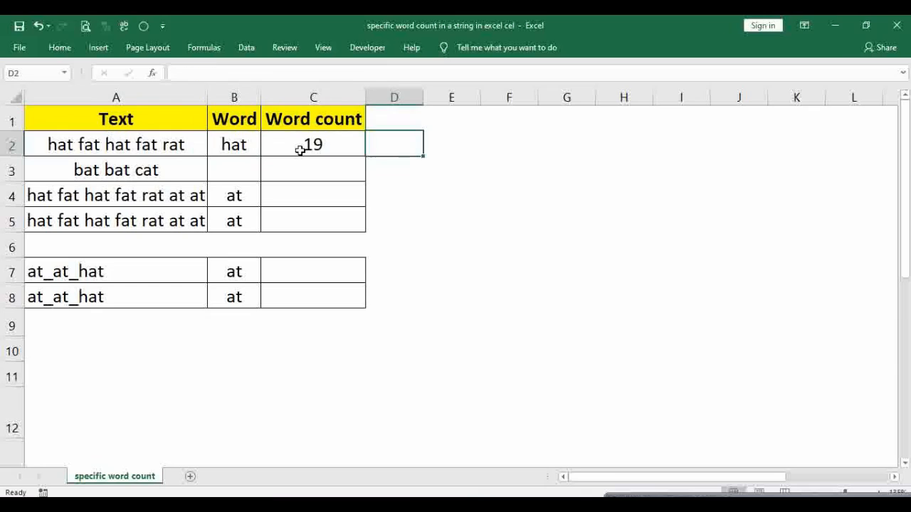
{"action": "type", "text": "="}
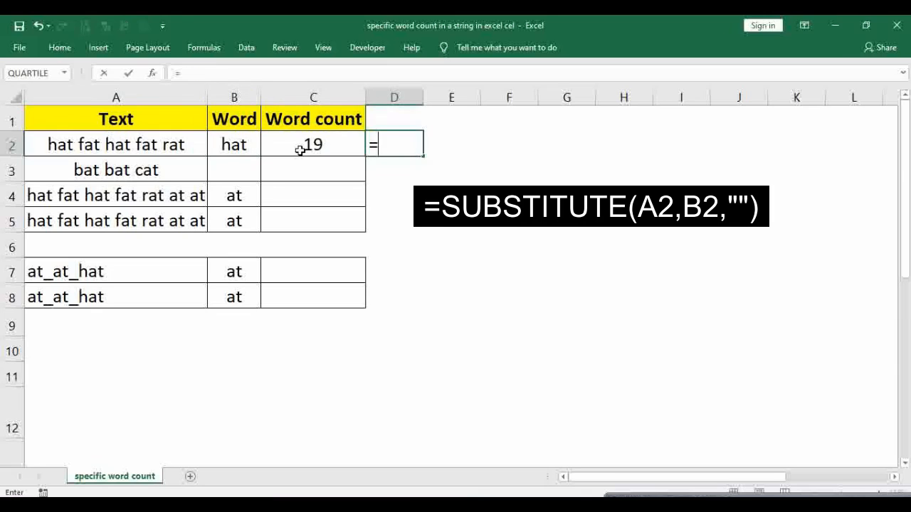
{"action": "type", "text": "sub"}
{"action": "key", "text": "Tab"}
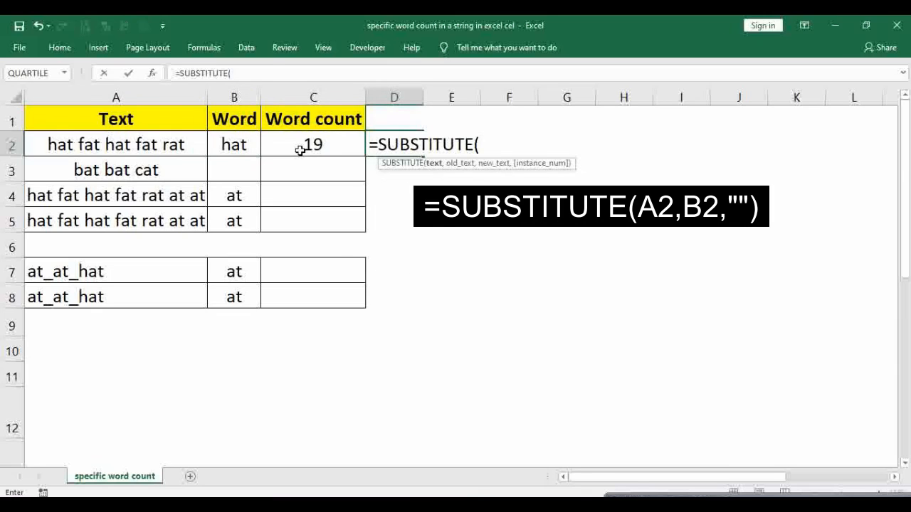
{"action": "key", "text": "Left"}
{"action": "key", "text": "Left"}
{"action": "key", "text": "Left"}
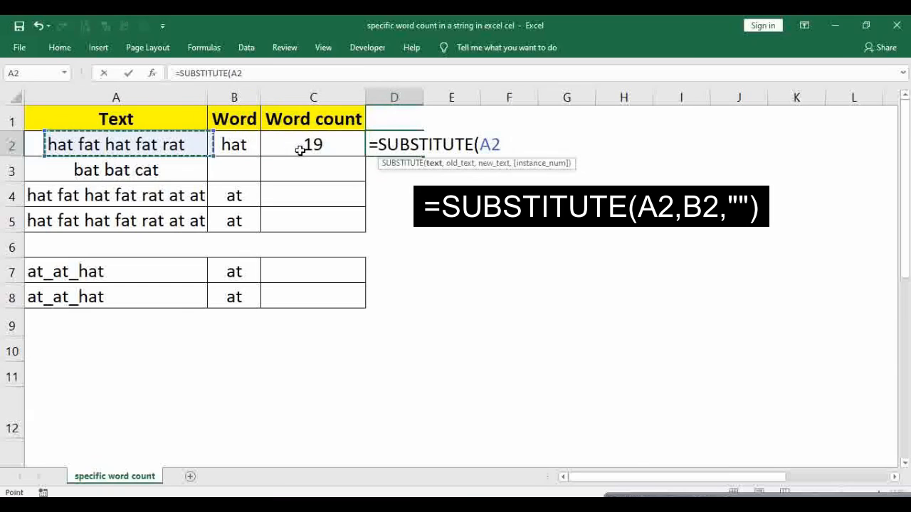
{"action": "type", "text": ","}
{"action": "key", "text": "Left"}
{"action": "key", "text": "Left"}
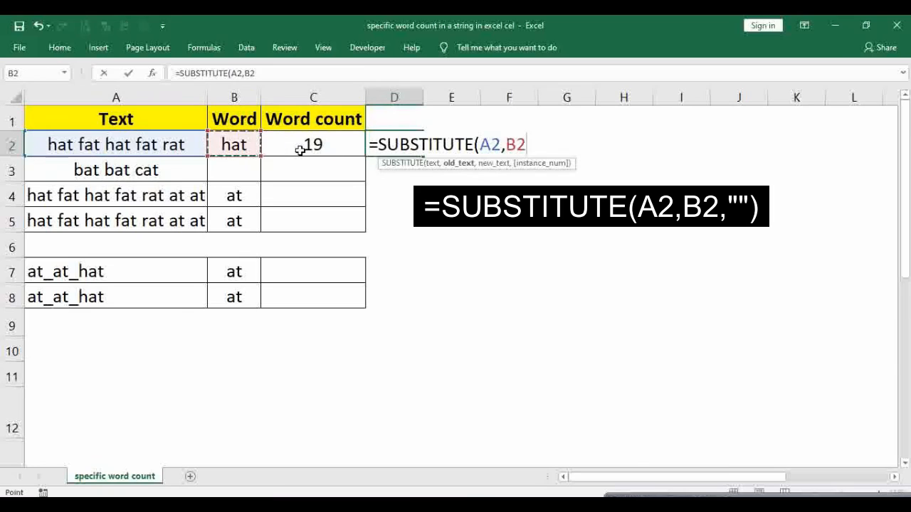
{"action": "type", "text": ","}
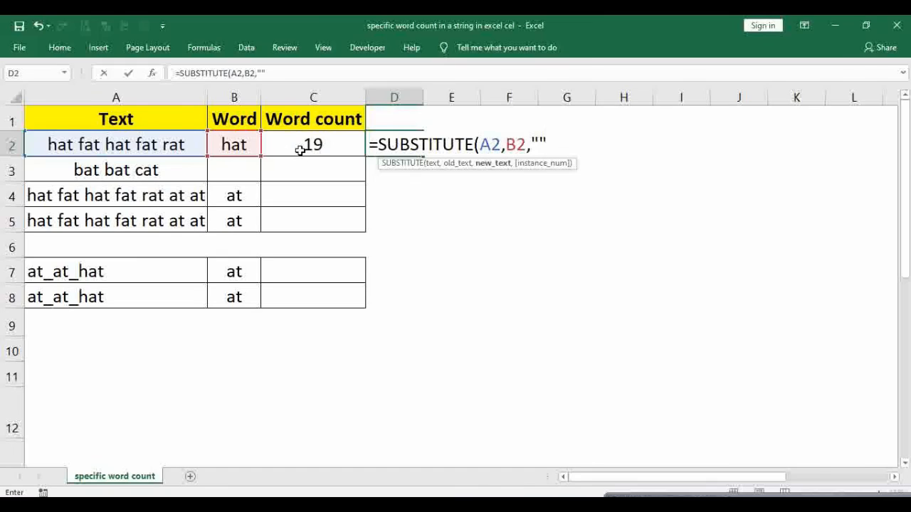
{"action": "key", "text": "Return"}
{"action": "key", "text": "Up"}
{"action": "key", "text": "Down"}
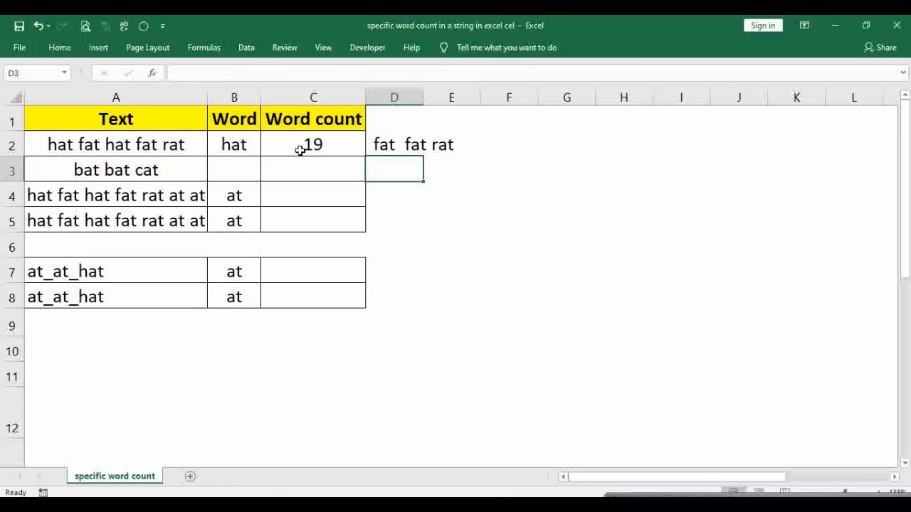
- Wrap the formula in D2 in LEN so that it reads =LEN(SUBSTITUTE(A2,B2,""))
{"action": "key", "text": "Up"}
{"action": "key", "text": "Up"}
{"action": "key", "text": "Right"}
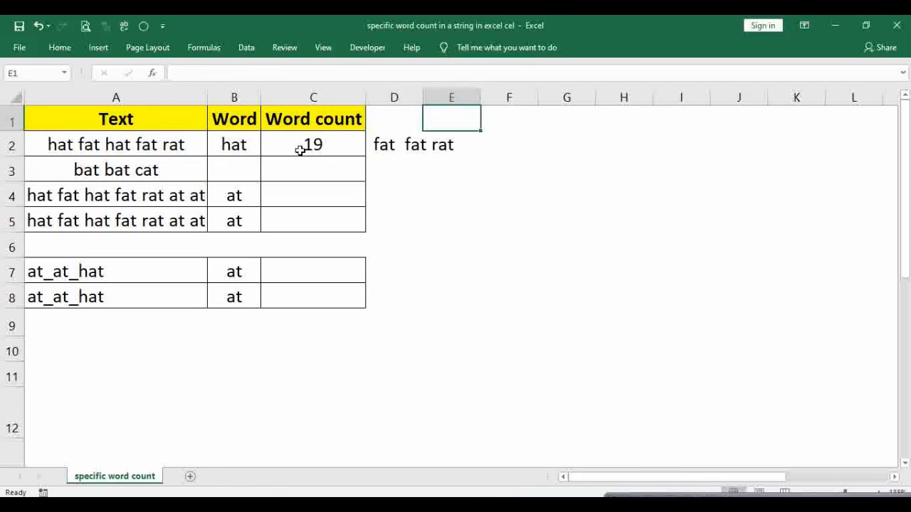
{"action": "key", "text": "Left"}
{"action": "key", "text": "Left"}
{"action": "key", "text": "Down"}
{"action": "key", "text": "Right"}
{"action": "key", "text": "F2"}
{"action": "key", "text": "Left"}
{"action": "key", "text": "Left"}
{"action": "key", "text": "Left"}
{"action": "key", "text": "Left"}
{"action": "key", "text": "Left"}
{"action": "key", "text": "Left"}
{"action": "key", "text": "Left"}
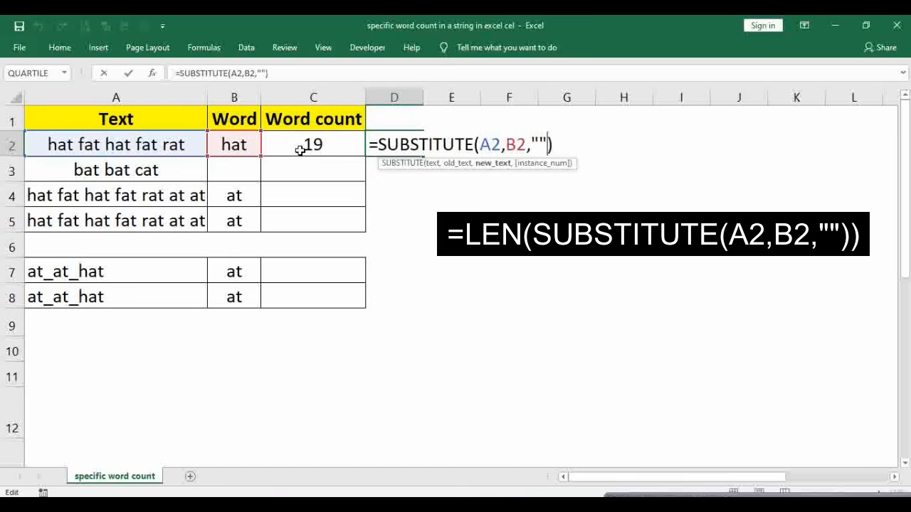
{"action": "key", "text": "Left"}
{"action": "key", "text": "Left"}
{"action": "key", "text": "Left"}
{"action": "type", "text": "LEN("}
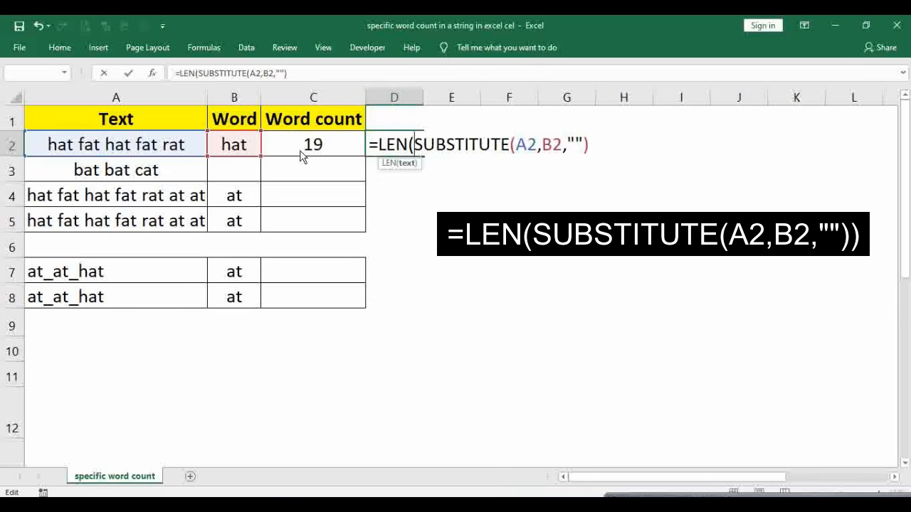
{"action": "key", "text": "Return"}
{"action": "key", "text": "Return"}
- Compare the full text length in C2 with the length without the word in D2
{"action": "left_click", "coordinate": [299, 150]}
{"action": "key", "text": "Right"}
{"action": "key", "text": "Right"}
{"action": "key", "text": "Left"}
{"action": "key", "text": "Left"}
{"action": "key", "text": "Right"}
{"action": "key", "text": "Left"}
{"action": "key", "text": "Left"}
{"action": "key", "text": "Left"}
{"action": "key", "text": "Right"}
{"action": "key", "text": "Right"}
{"action": "key", "text": "Right"}
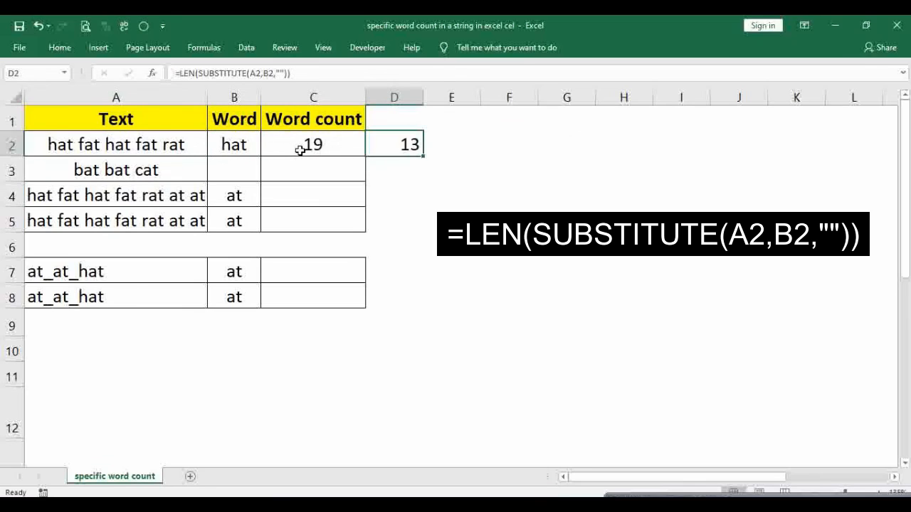
{"action": "key", "text": "Right"}
{"action": "key", "text": "Right"}
{"action": "key", "text": "Left"}
{"action": "key", "text": "Left"}
{"action": "key", "text": "Right"}
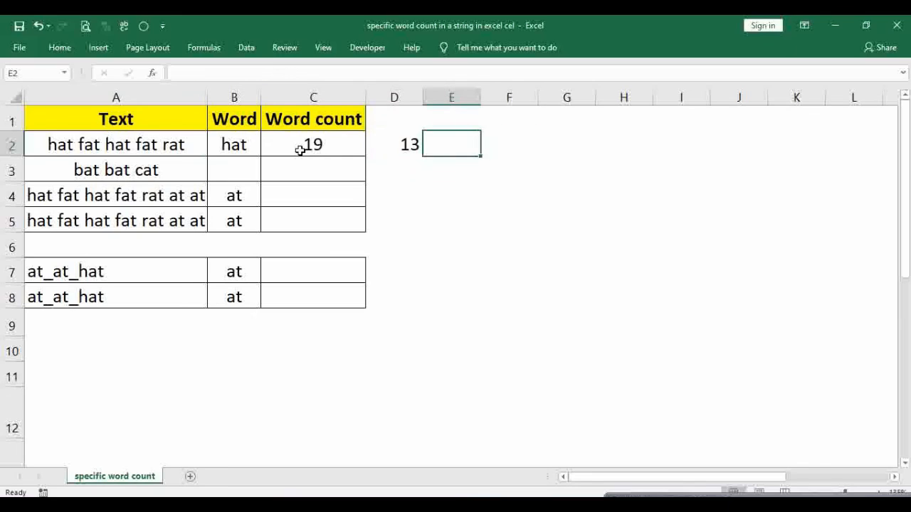
{"action": "key", "text": "Left"}
{"action": "key", "text": "Left"}
{"action": "key", "text": "Right"}
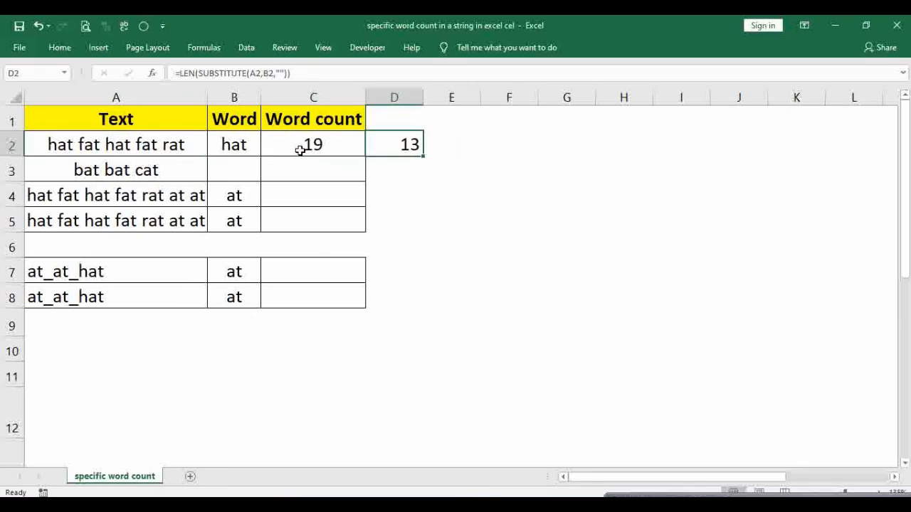
{"action": "key", "text": "Left"}
{"action": "key", "text": "Left"}
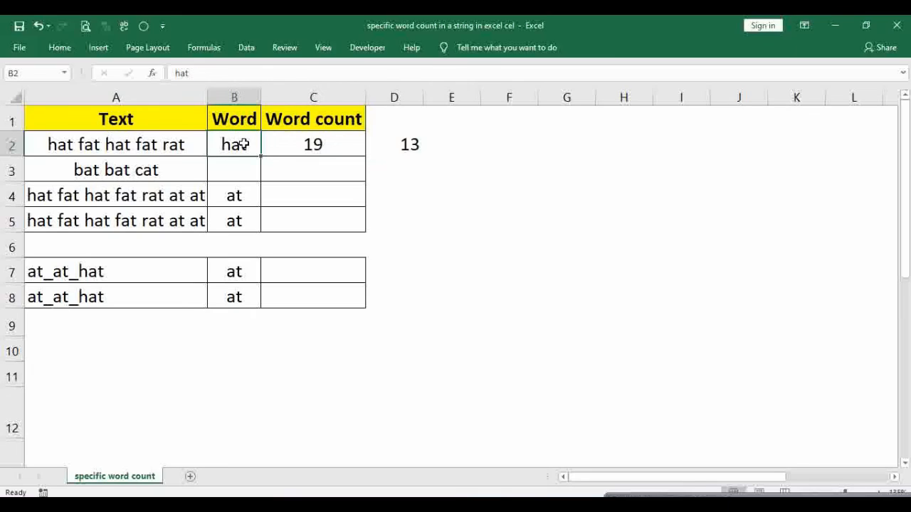
- Examine the occurrences of "hat" in the A2 text against the word in B2
{"action": "left_click", "coordinate": [126, 145]}
{"action": "left_click", "coordinate": [246, 145]}
{"action": "left_click", "coordinate": [142, 147]}
{"action": "left_click", "coordinate": [234, 147]}
{"action": "left_click", "coordinate": [69, 145]}
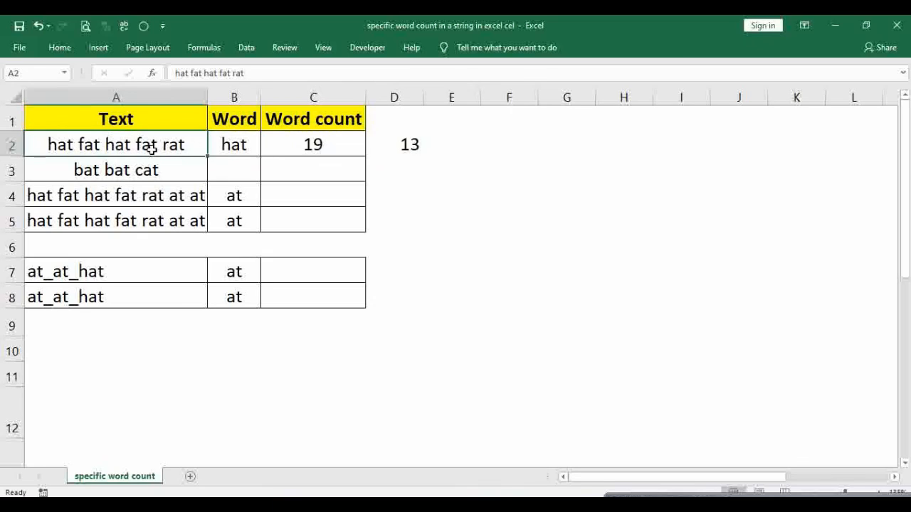
{"action": "double_click", "coordinate": [71, 145]}
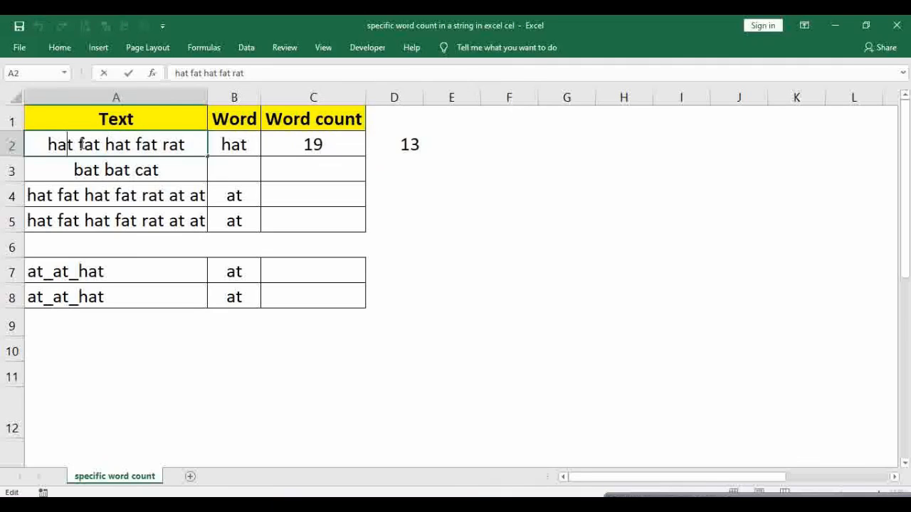
{"action": "double_click", "coordinate": [80, 145]}
{"action": "double_click", "coordinate": [118, 144]}
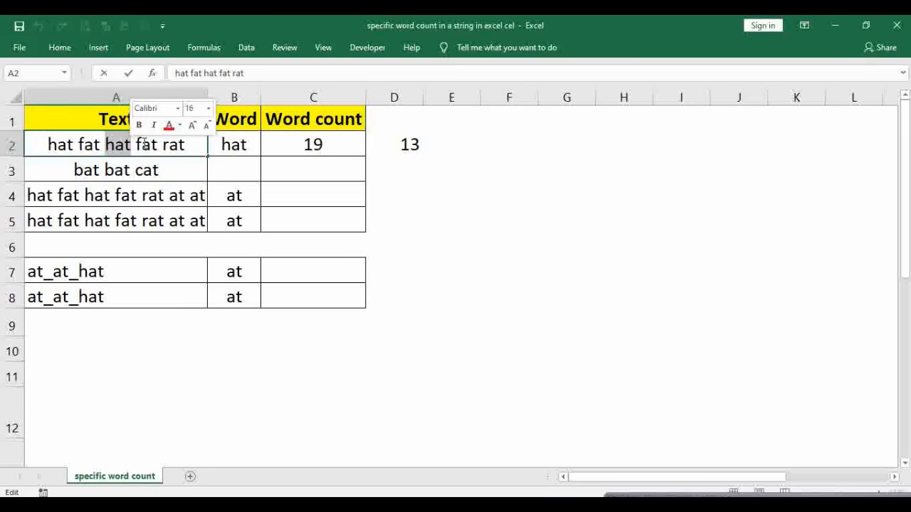
{"action": "left_click", "coordinate": [227, 146]}
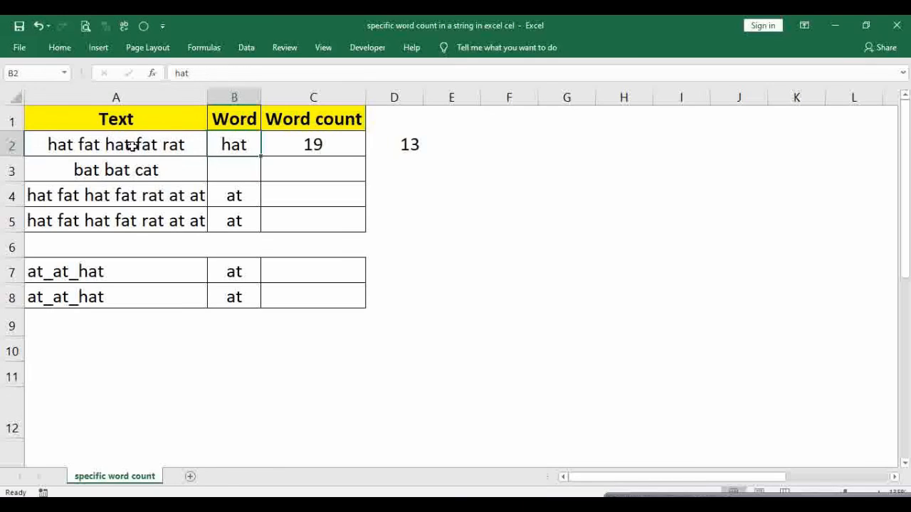
- Enter the formula =C2-D2 in cell E2 to subtract the two lengths
{"action": "left_click", "coordinate": [397, 146]}
{"action": "left_click", "coordinate": [464, 144]}
{"action": "type", "text": "="}
{"action": "key", "text": "Left"}
{"action": "key", "text": "Left"}
{"action": "type", "text": "-"}
{"action": "key", "text": "Left"}
{"action": "key", "text": "Return"}
{"action": "left_click", "coordinate": [466, 144]}
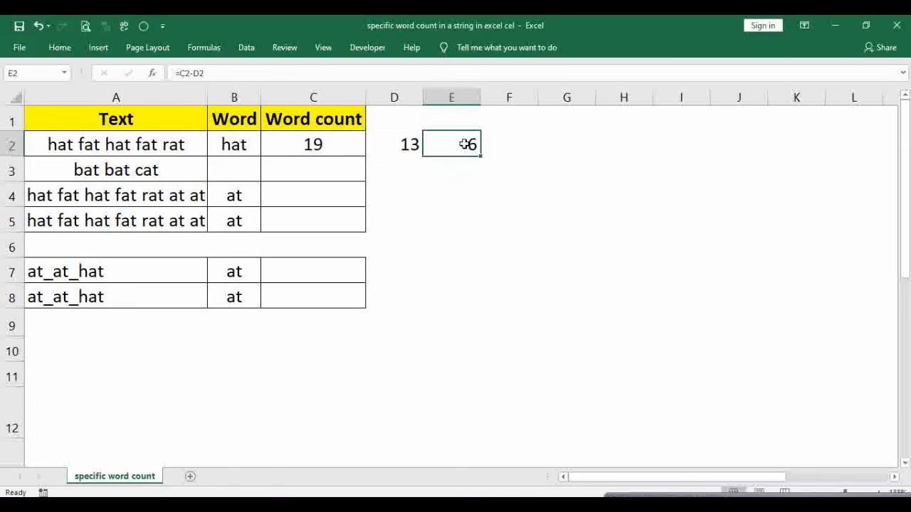
- Examine the word in B2 against the text in A2
{"action": "double_click", "coordinate": [252, 145]}
{"action": "left_click_drag", "start_coordinate": [252, 144], "coordinate": [217, 144]}
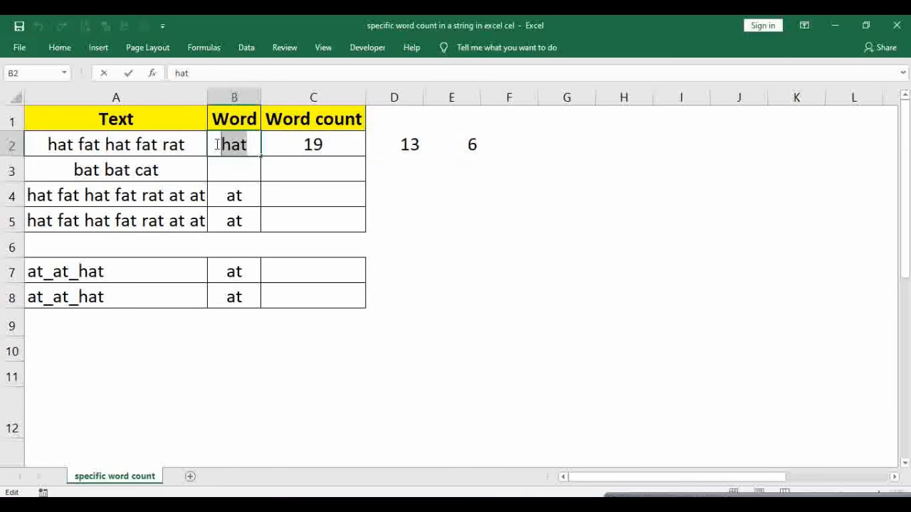
{"action": "left_click", "coordinate": [266, 148]}
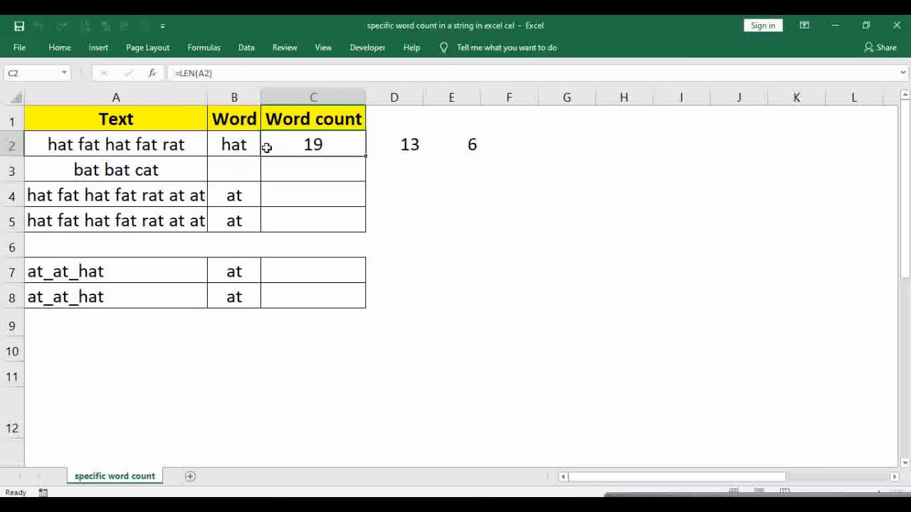
{"action": "left_click", "coordinate": [182, 145]}
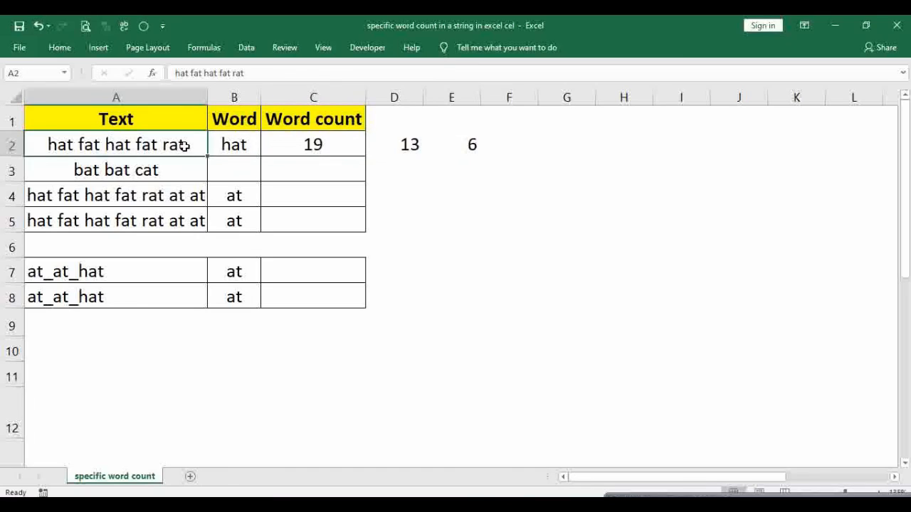
- Enter the formula =E2/LEN(B2) in cell F2 to divide the length difference by the word's length
{"action": "left_click", "coordinate": [491, 146]}
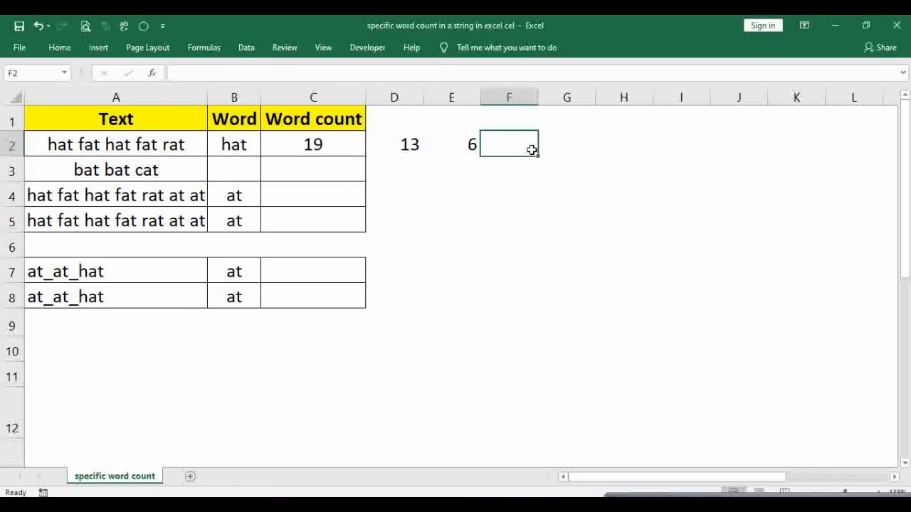
{"action": "type", "text": "="}
{"action": "left_click", "coordinate": [455, 152]}
{"action": "type", "text": "/"}
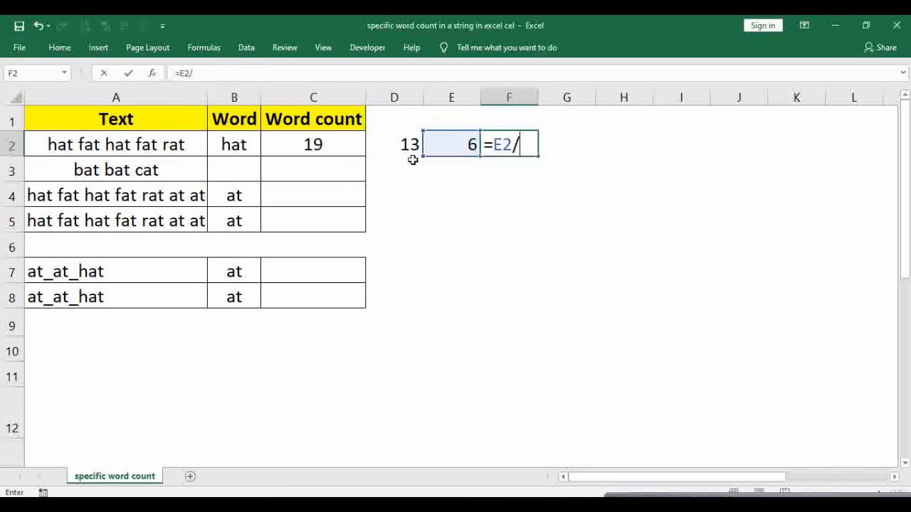
{"action": "type", "text": "le"}
{"action": "key", "text": "Tab"}
{"action": "key", "text": "Left"}
{"action": "key", "text": "Left"}
{"action": "key", "text": "Left"}
{"action": "key", "text": "Left"}
{"action": "key", "text": "Return"}
{"action": "key", "text": "Return"}
{"action": "key", "text": "Up"}
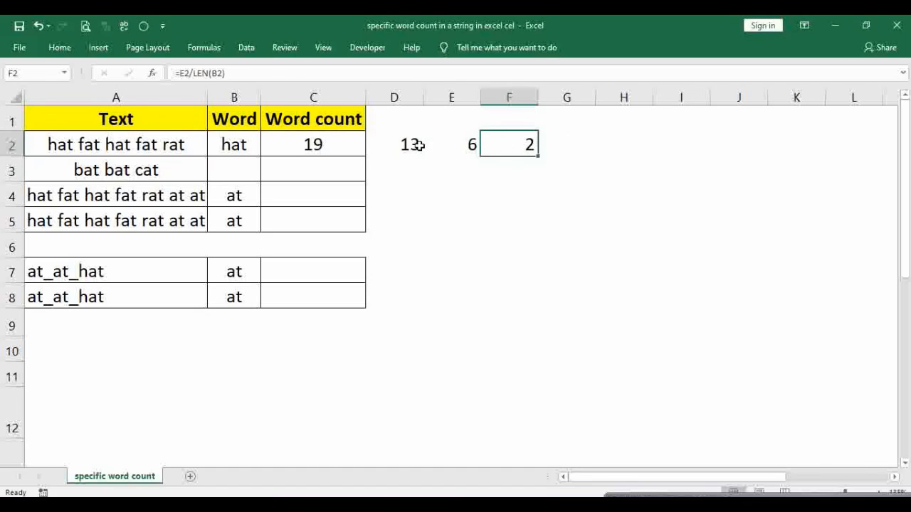
- Fill the formulas in C2:F2 down through row 5
{"action": "left_click", "coordinate": [414, 145]}
{"action": "left_click_drag", "start_coordinate": [327, 145], "coordinate": [534, 229]}
{"action": "left_click", "coordinate": [533, 151]}
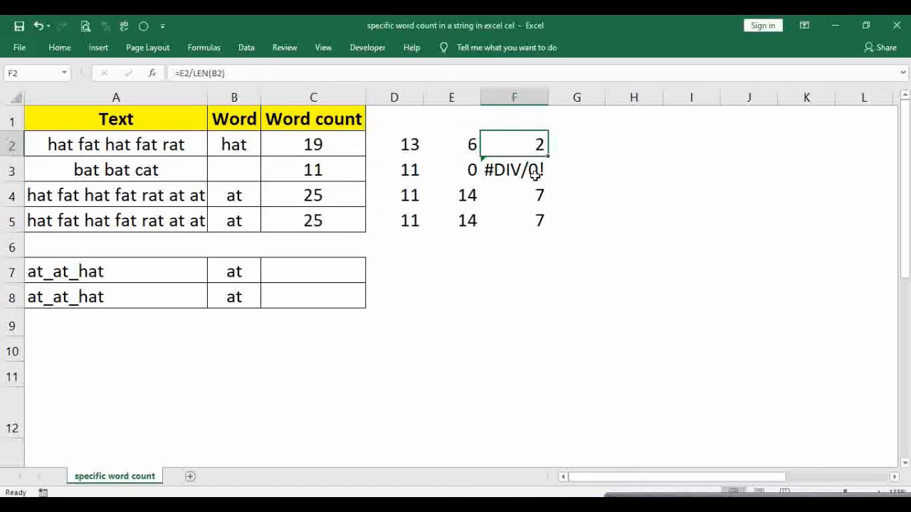
- Check the column F results for rows 4 and 5 against the words in column B
{"action": "left_click", "coordinate": [534, 191]}
{"action": "left_click", "coordinate": [228, 204]}
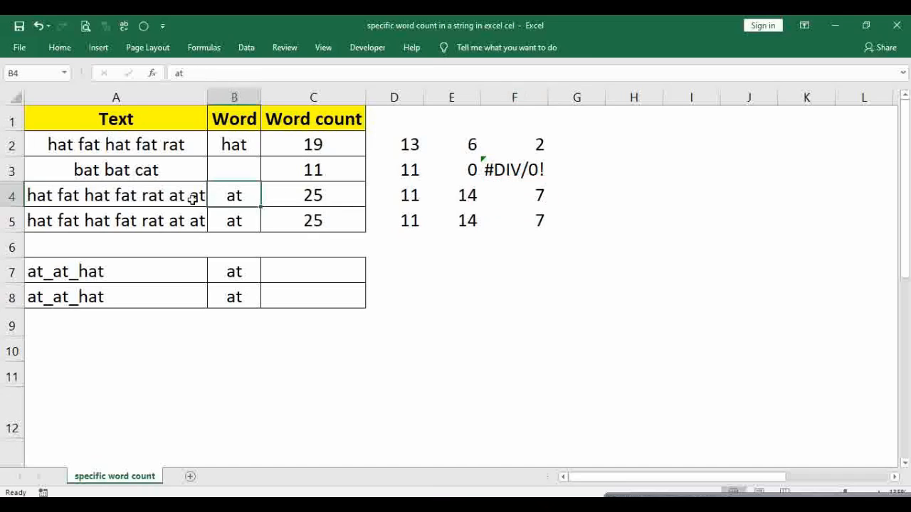
{"action": "left_click", "coordinate": [535, 226]}
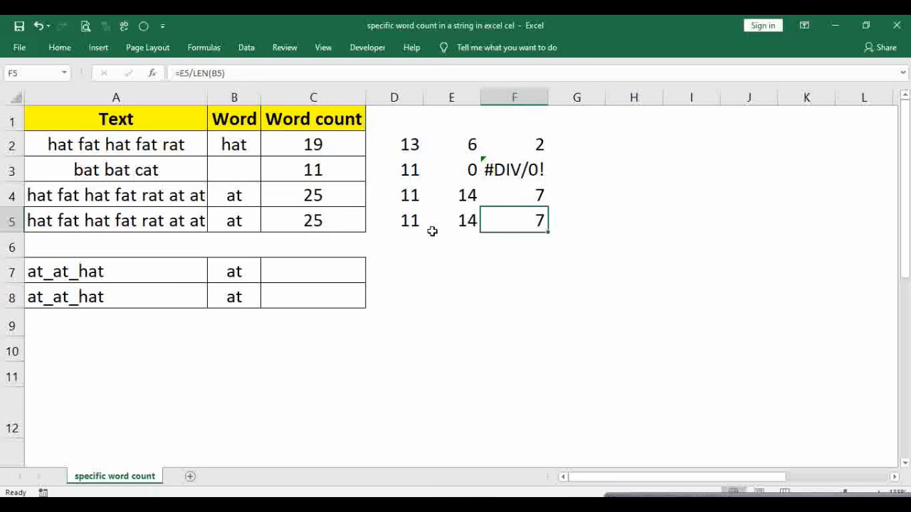
{"action": "left_click", "coordinate": [286, 220]}
{"action": "left_click", "coordinate": [504, 149]}
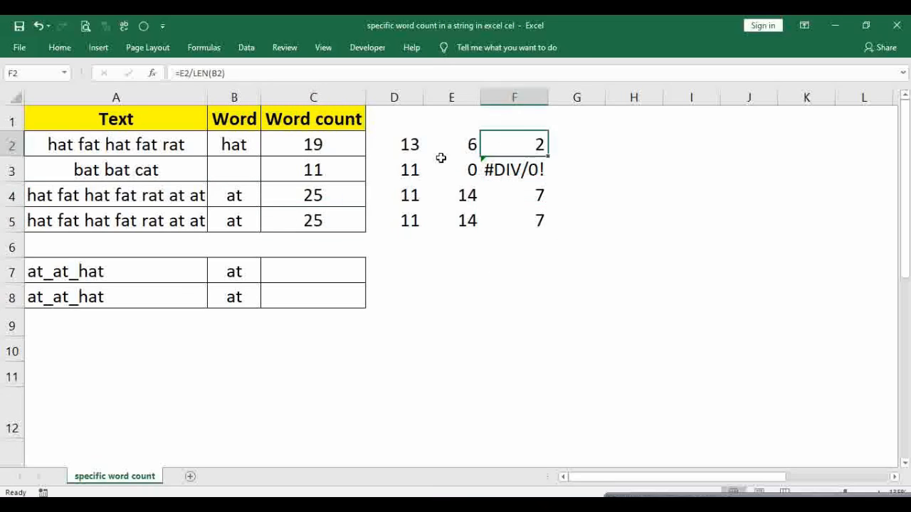
- Copy the expression LEN(SUBSTITUTE(A2,B2,"")) from the formula in D2, without its equals sign
{"action": "left_click", "coordinate": [411, 147]}
{"action": "key", "text": "Right"}
{"action": "key", "text": "Right"}
{"action": "key", "text": "Left"}
{"action": "key", "text": "Left"}
{"action": "key", "text": "F2"}
{"action": "key", "text": "ctrl+shift+Left"}
{"action": "key", "text": "ctrl+shift+Left"}
{"action": "key", "text": "ctrl+shift+Left"}
{"action": "key", "text": "ctrl+shift+Left"}
{"action": "key", "text": "ctrl+shift+Left"}
{"action": "key", "text": "ctrl+shift+Left"}
{"action": "key", "text": "ctrl+shift+Left"}
{"action": "key", "text": "ctrl+shift+Left"}
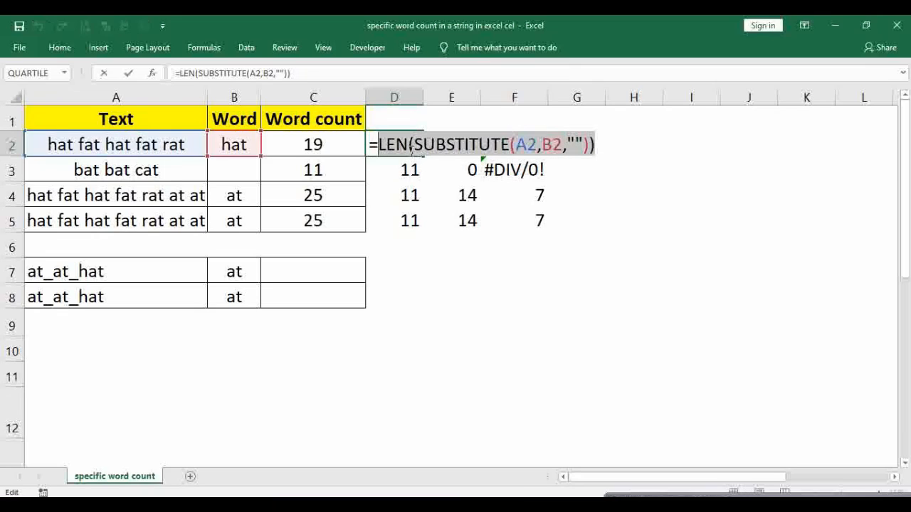
{"action": "key", "text": "Return"}
- Subtract the copied expression in C2 so that the formula reads =LEN(A2)-LEN(SUBSTITUTE(A2,B2,""))
{"action": "key", "text": "Up"}
{"action": "key", "text": "Left"}
{"action": "key", "text": "F2"}
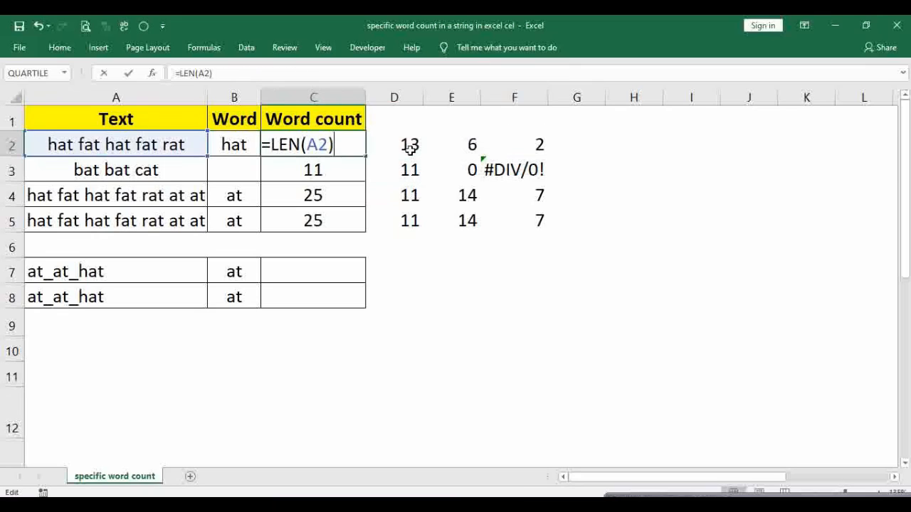
{"action": "type", "text": "-"}
{"action": "key", "text": "ctrl+v"}
{"action": "key", "text": "Return"}
- Review the helper formulas in E2 and F2 to see the remaining calculation steps
{"action": "key", "text": "Up"}
{"action": "key", "text": "Right"}
{"action": "key", "text": "Right"}
{"action": "key", "text": "Right"}
{"action": "key", "text": "F2"}
{"action": "key", "text": "Escape"}
{"action": "key", "text": "Left"}
{"action": "key", "text": "F2"}
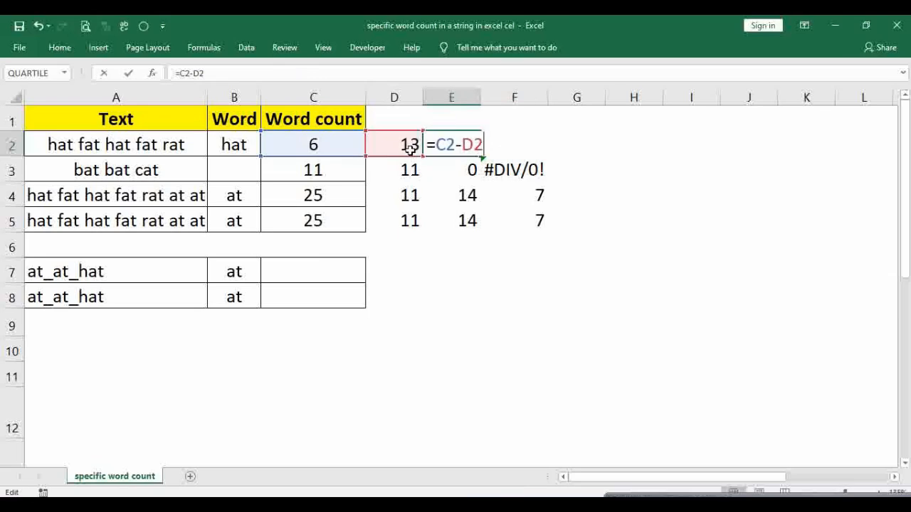
{"action": "key", "text": "Escape"}
{"action": "key", "text": "Right"}
{"action": "key", "text": "F2"}
{"action": "key", "text": "Escape"}
- Enclose the whole subtraction LEN(A2)-LEN(SUBSTITUTE(A2,B2,"")) in the C2 formula in parentheses
{"action": "key", "text": "Left"}
{"action": "key", "text": "Left"}
{"action": "key", "text": "Left"}
{"action": "key", "text": "F2"}
{"action": "type", "text": ")"}
{"action": "key", "text": "Left"}
{"action": "key", "text": "Left"}
{"action": "key", "text": "Left"}
{"action": "key", "text": "Left"}
{"action": "key", "text": "Left"}
{"action": "key", "text": "Left"}
{"action": "key", "text": "Left"}
{"action": "key", "text": "Left"}
{"action": "key", "text": "Left"}
{"action": "key", "text": "Left"}
{"action": "key", "text": "Left"}
{"action": "key", "text": "Left"}
{"action": "key", "text": "Left"}
{"action": "key", "text": "Left"}
{"action": "key", "text": "Left"}
{"action": "key", "text": "Left"}
{"action": "key", "text": "Left"}
{"action": "key", "text": "Left"}
{"action": "key", "text": "Left"}
{"action": "key", "text": "Left"}
{"action": "key", "text": "Left"}
{"action": "key", "text": "Left"}
{"action": "key", "text": "Left"}
{"action": "key", "text": "Left"}
{"action": "key", "text": "Left"}
{"action": "key", "text": "Left"}
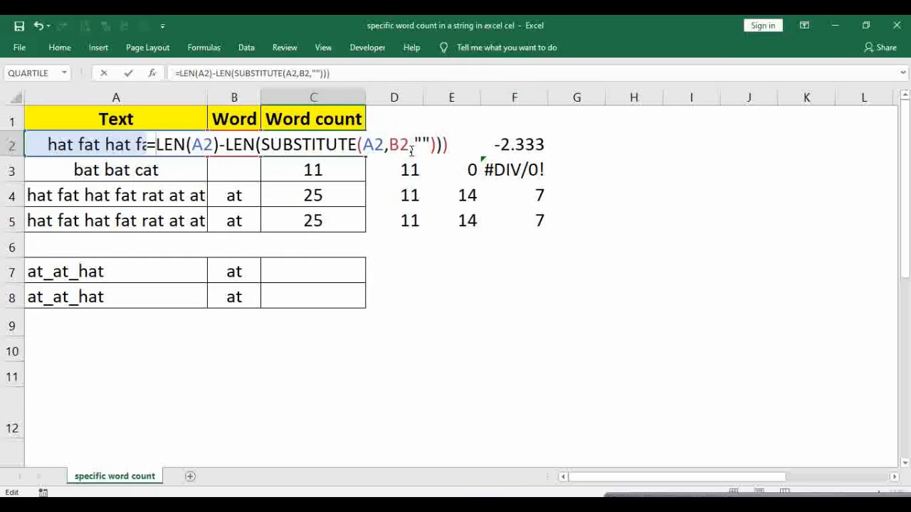
{"action": "type", "text": "("}
- Divide the C2 formula by LEN(B2) so that it reads =(LEN(A2)-LEN(SUBSTITUTE(A2,B2,"")))/LEN(B2)
{"action": "type", "text": "/len"}
{"action": "key", "text": "Tab"}
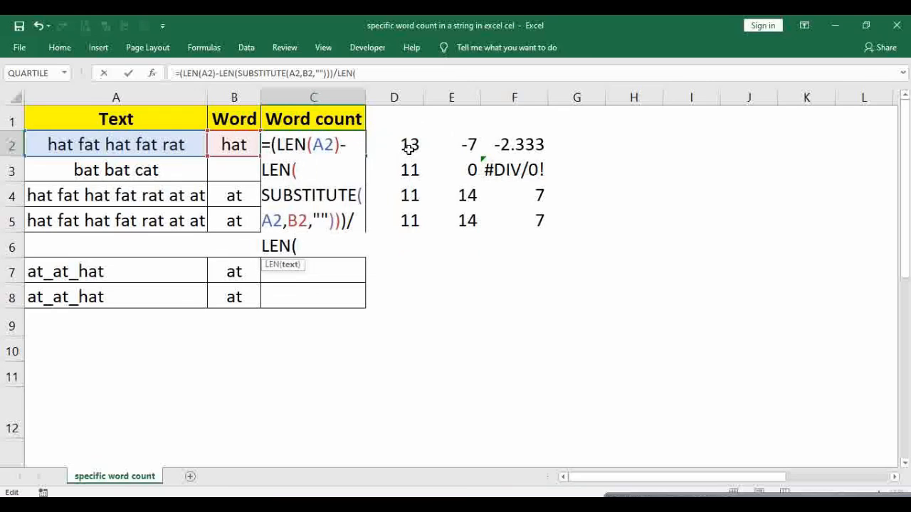
{"action": "left_click", "coordinate": [227, 144]}
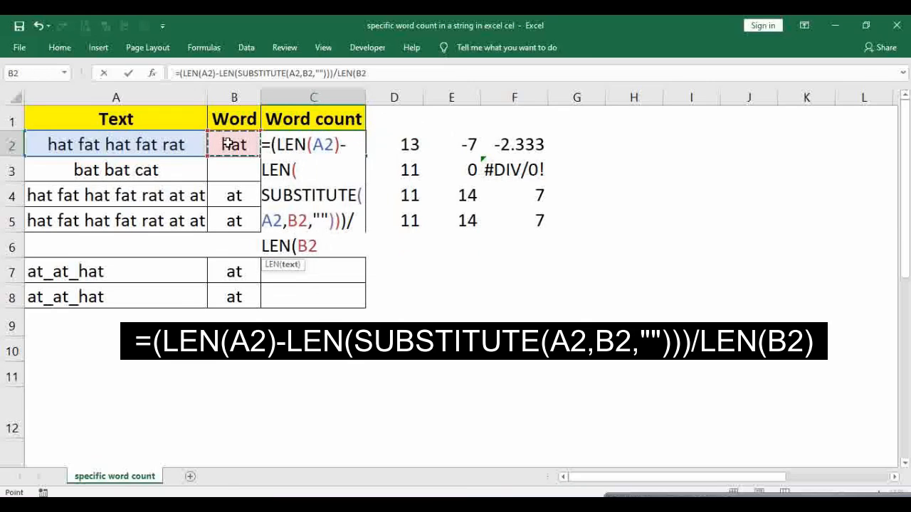
{"action": "key", "text": "Return"}
- Fill the word count formula from C2 down to C5
{"action": "key", "text": "Right"}
{"action": "key", "text": "Up"}
{"action": "key", "text": "Left"}
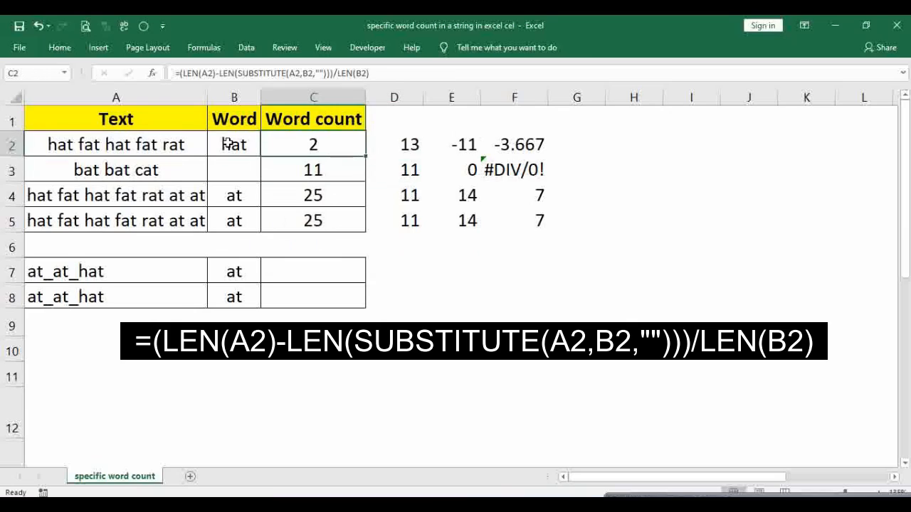
{"action": "key", "text": "ctrl+shift+Down"}
{"action": "key", "text": "ctrl+d"}
- Clear the helper calculations beside the table in the range D1:G7
{"action": "key", "text": "Right"}
{"action": "key", "text": "Right"}
{"action": "key", "text": "Left"}
{"action": "key", "text": "Up"}
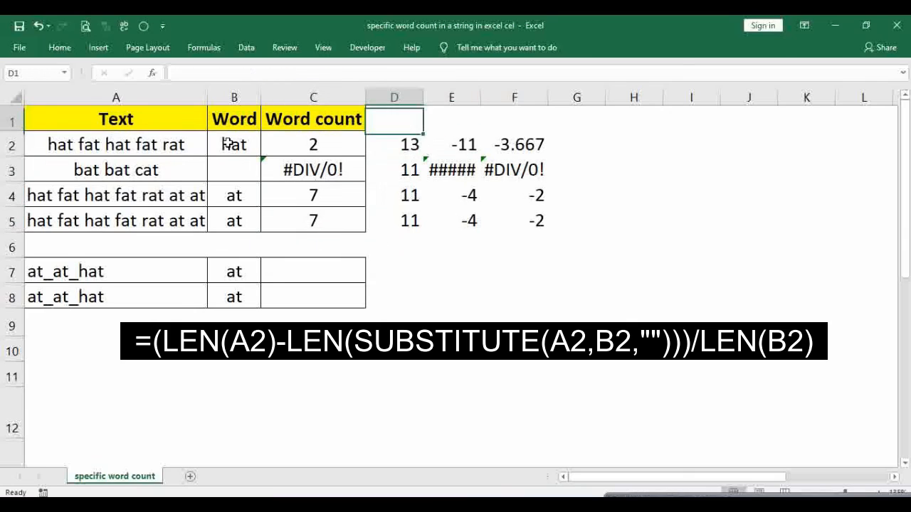
{"action": "key", "text": "shift+Right"}
{"action": "key", "text": "shift+Right"}
{"action": "key", "text": "shift+Right"}
{"action": "key", "text": "shift+Down"}
{"action": "key", "text": "shift+Down"}
{"action": "key", "text": "shift+Down"}
{"action": "key", "text": "shift+Down"}
{"action": "key", "text": "shift+Down"}
{"action": "key", "text": "shift+Down"}
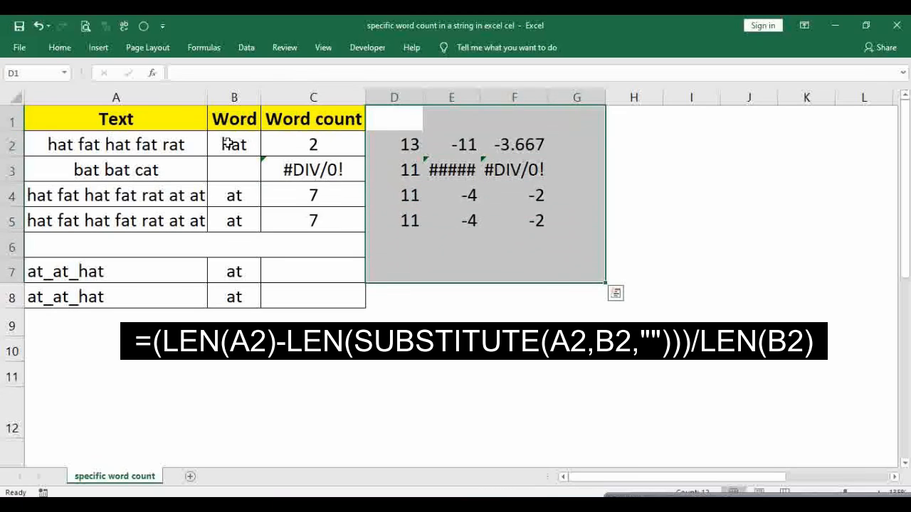
{"action": "key", "text": "Delete"}
- Examine row 3's text, its empty word cell B3 and the count in C3
{"action": "key", "text": "Left"}
{"action": "key", "text": "Left"}
{"action": "key", "text": "Down"}
{"action": "key", "text": "Down"}
{"action": "key", "text": "Right"}
{"action": "key", "text": "Left"}
{"action": "key", "text": "Left"}
{"action": "key", "text": "Right"}
{"action": "key", "text": "Right"}
{"action": "key", "text": "Left"}
{"action": "key", "text": "Left"}
{"action": "key", "text": "Right"}
{"action": "key", "text": "Left"}
{"action": "key", "text": "Right"}
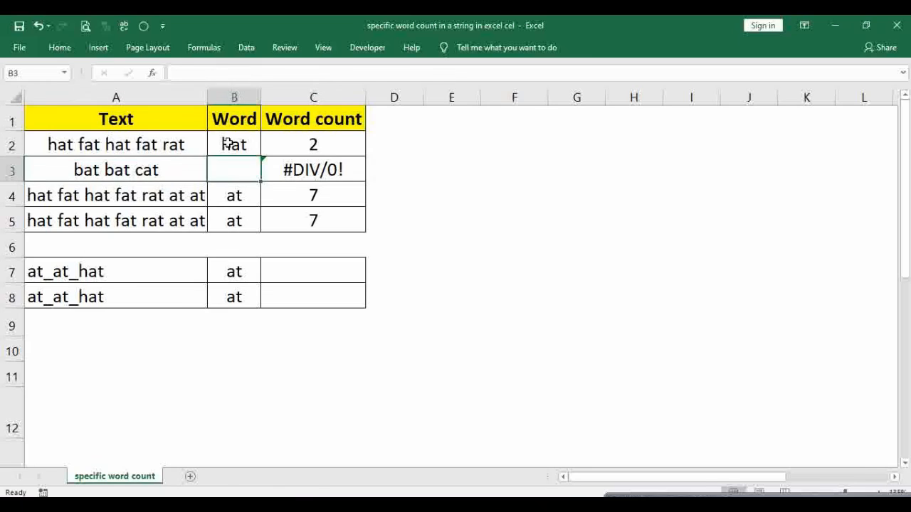
- Enter "at" as the word to count in cell B3
{"action": "type", "text": "at"}
{"action": "key", "text": "Right"}
{"action": "key", "text": "Left"}
- Change the word to count in cell B3 to "a"
{"action": "type", "text": "at"}
{"action": "key", "text": "BackSpace"}
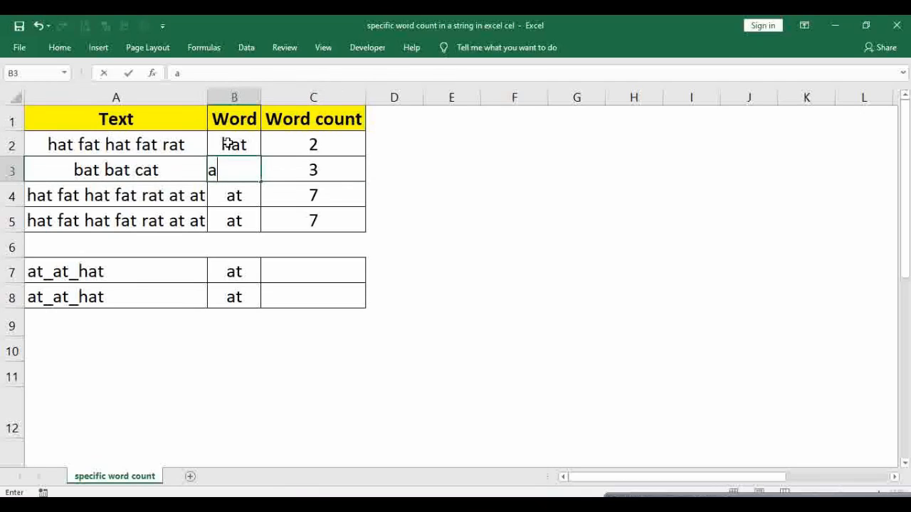
{"action": "key", "text": "Return"}
{"action": "key", "text": "Up"}
{"action": "key", "text": "Left"}
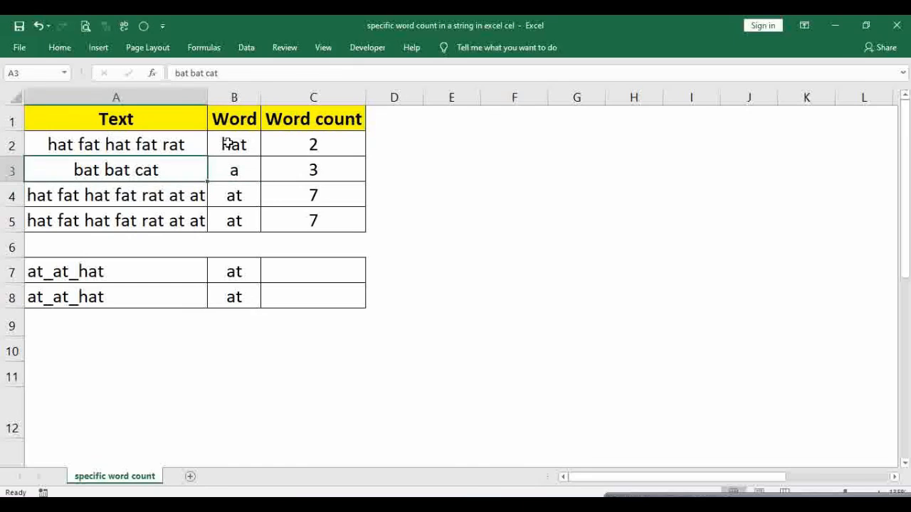
- Set the search word in cell B3 to "b" and check the row's text
{"action": "key", "text": "Right"}
{"action": "type", "text": "b"}
{"action": "key", "text": "Return"}
{"action": "key", "text": "Up"}
{"action": "key", "text": "Left"}
{"action": "left_click", "coordinate": [320, 196]}
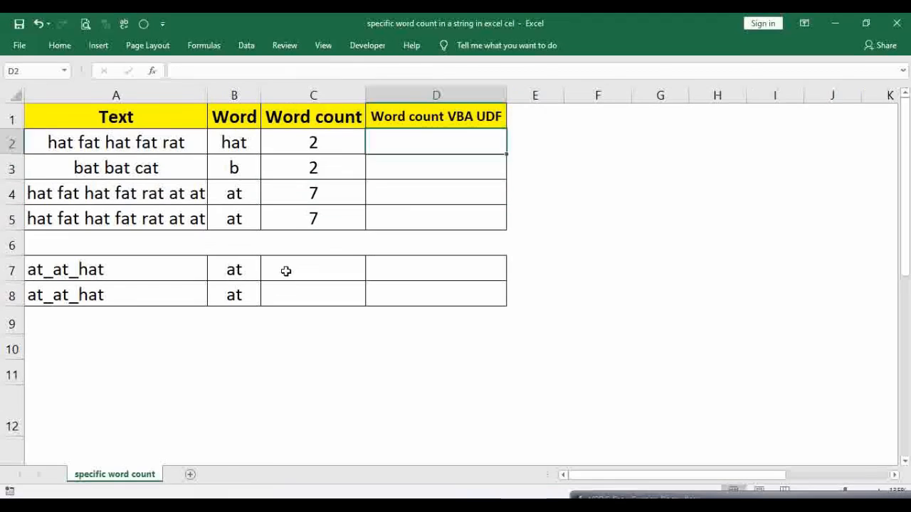
- Copy the word count formula from C5 into cells C7:C8
{"action": "left_click", "coordinate": [285, 270]}
{"action": "key", "text": "Up"}
{"action": "key", "text": "Up"}
{"action": "key", "text": "Up"}
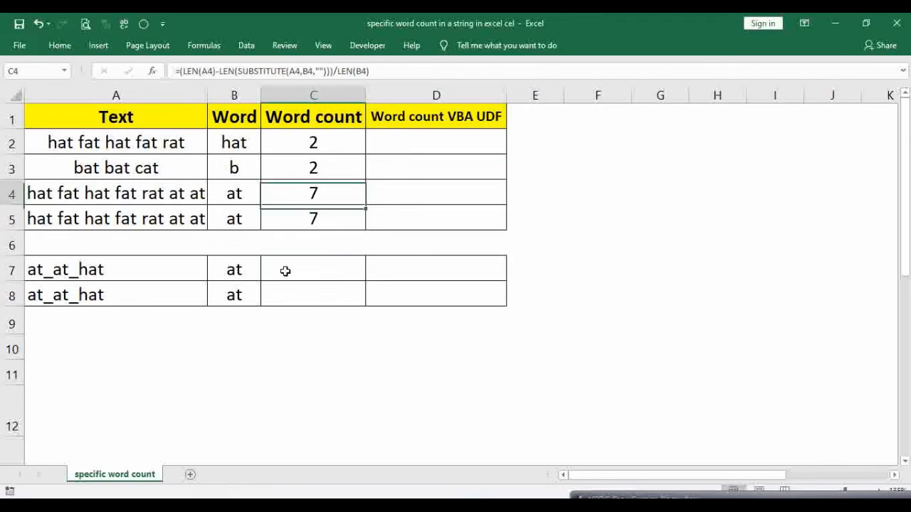
{"action": "key", "text": "Down"}
{"action": "key", "text": "ctrl+c"}
{"action": "key", "text": "Down"}
{"action": "key", "text": "Down"}
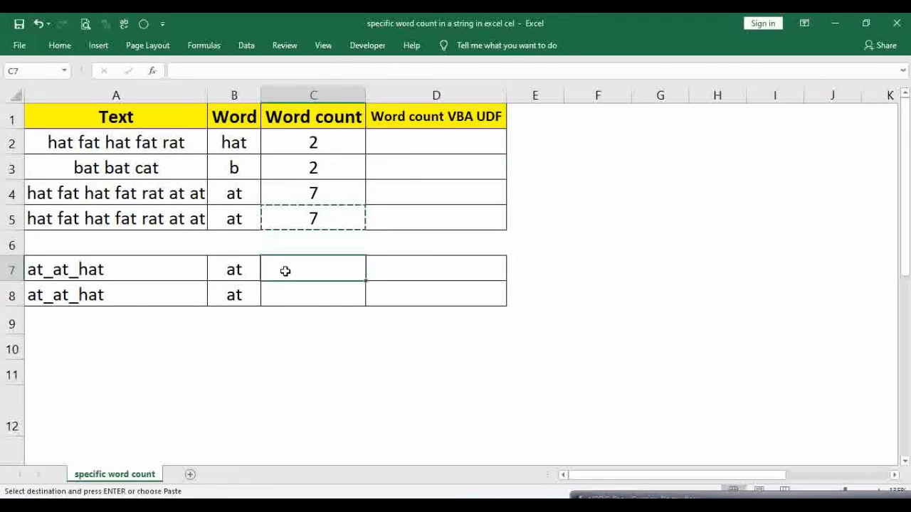
{"action": "key", "text": "shift+Down"}
{"action": "key", "text": "ctrl+v"}
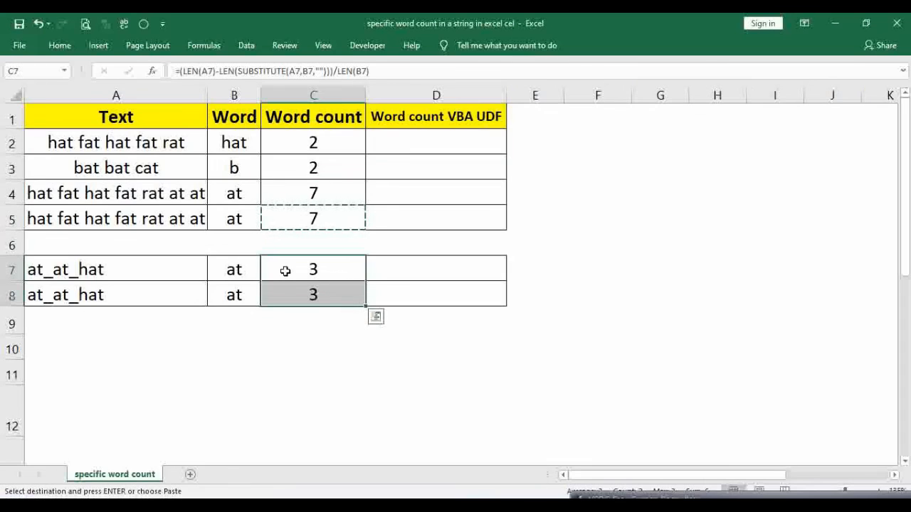
- Examine the occurrences of "at" in the A7 text against the word in B7
{"action": "left_click", "coordinate": [234, 269]}
{"action": "double_click", "coordinate": [234, 270]}
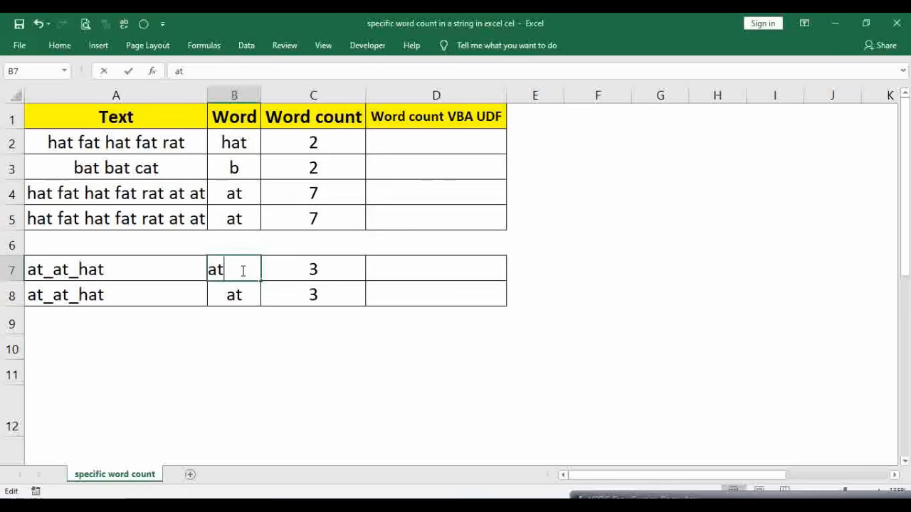
{"action": "left_click_drag", "start_coordinate": [242, 269], "coordinate": [187, 266]}
{"action": "double_click", "coordinate": [93, 271]}
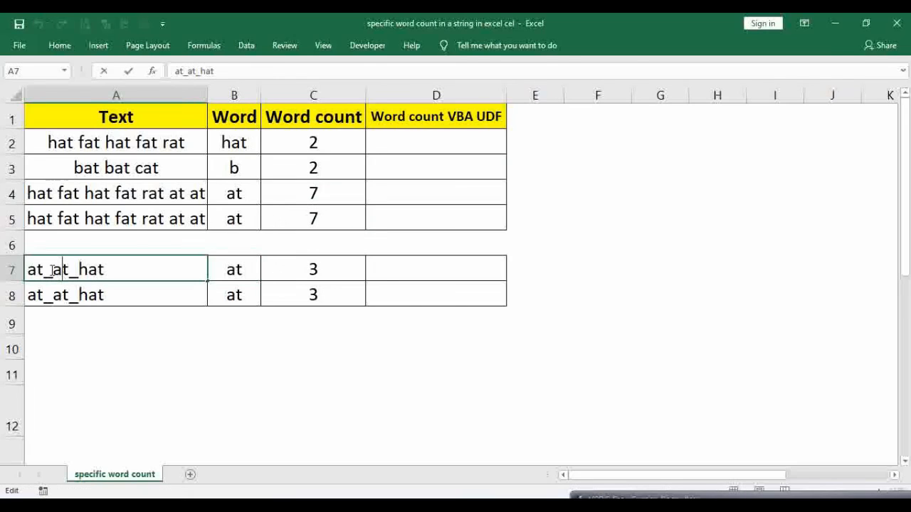
{"action": "left_click_drag", "start_coordinate": [44, 270], "coordinate": [27, 270]}
{"action": "left_click", "coordinate": [75, 273]}
{"action": "left_click", "coordinate": [93, 296]}
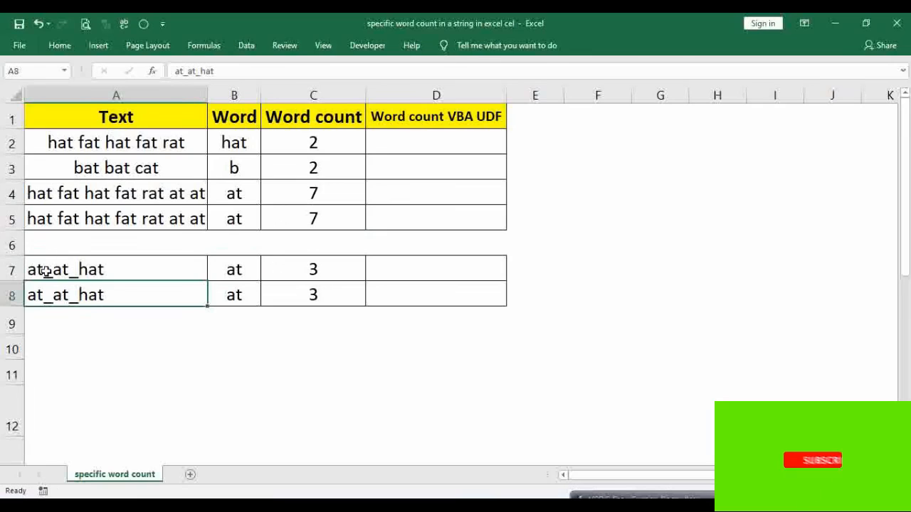
- Review the wordCountSpl function code in Notepad, then return to the Excel worksheet
{"action": "double_click", "coordinate": [89, 270]}
{"action": "key", "text": "Escape"}
{"action": "left_click", "coordinate": [396, 141]}
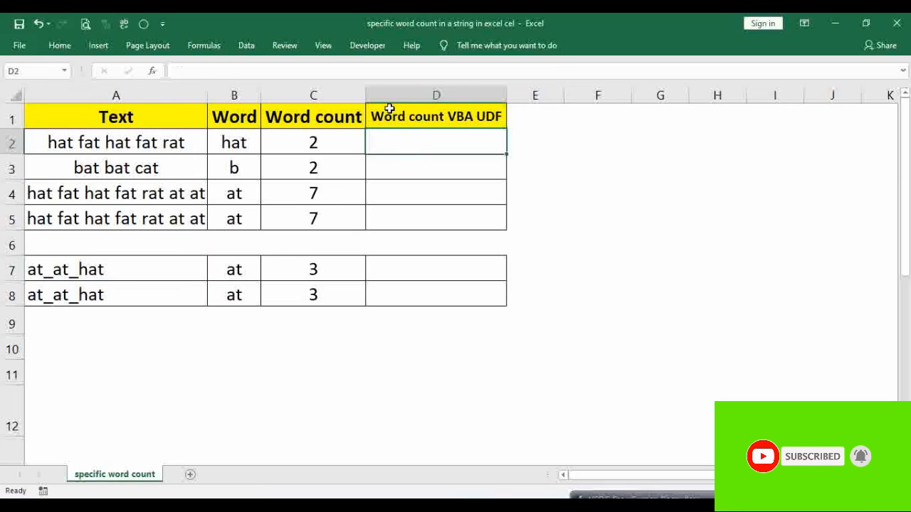
{"action": "left_click", "coordinate": [390, 118]}
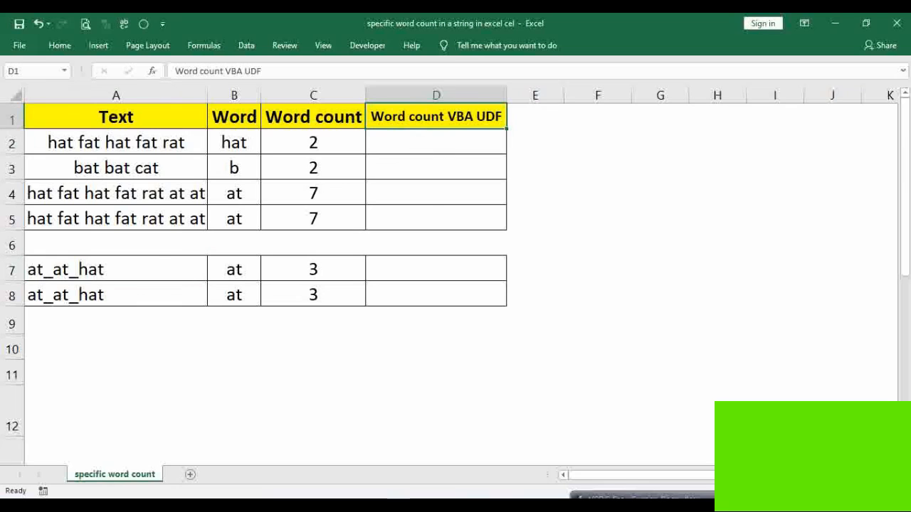
{"action": "key", "text": "alt+Tab"}
{"action": "left_click", "coordinate": [824, 88]}
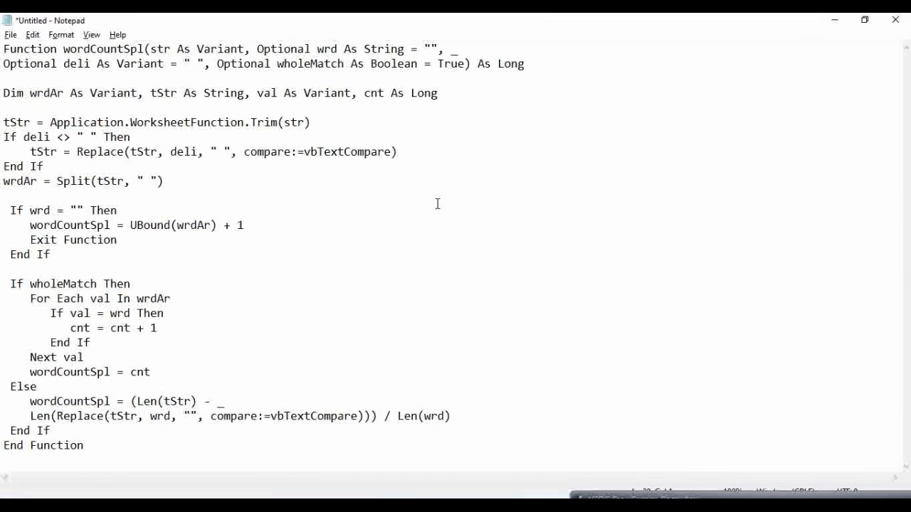
{"action": "key", "text": "alt+Tab"}
{"action": "left_click", "coordinate": [428, 280]}
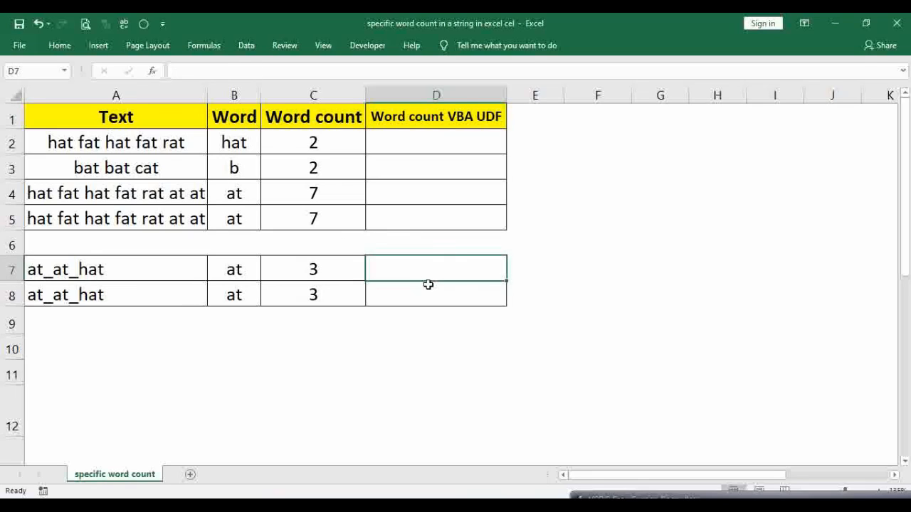
- Insert a new standard module into the workbook's VBA project and open its code
{"action": "key", "text": "alt+F11"}
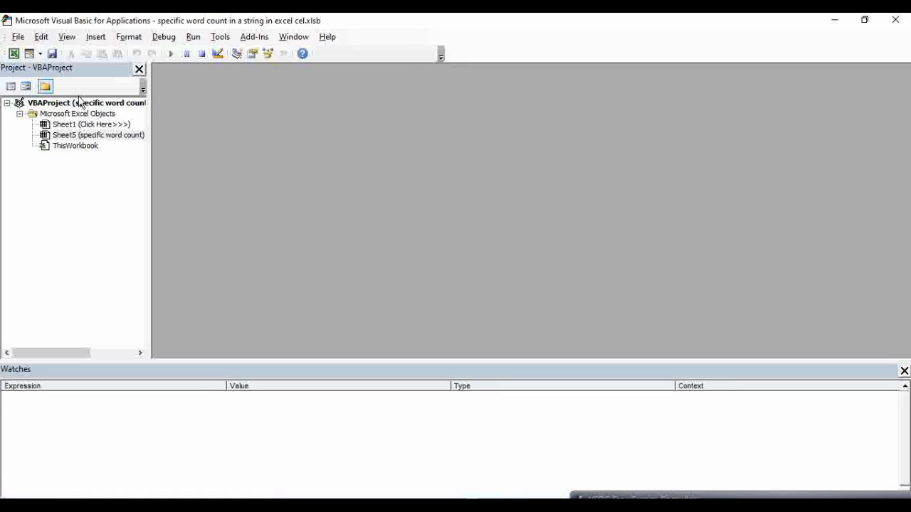
{"action": "left_click", "coordinate": [91, 147]}
{"action": "left_click", "coordinate": [97, 37]}
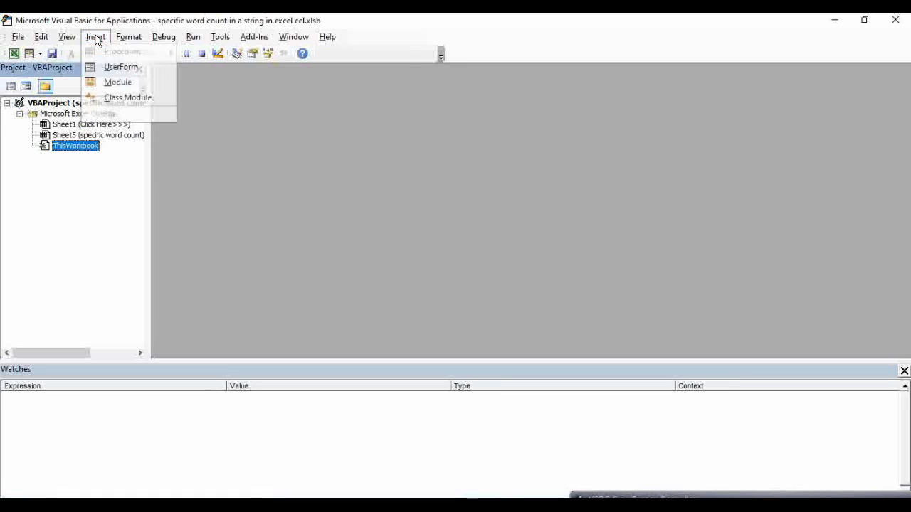
{"action": "left_click", "coordinate": [118, 87]}
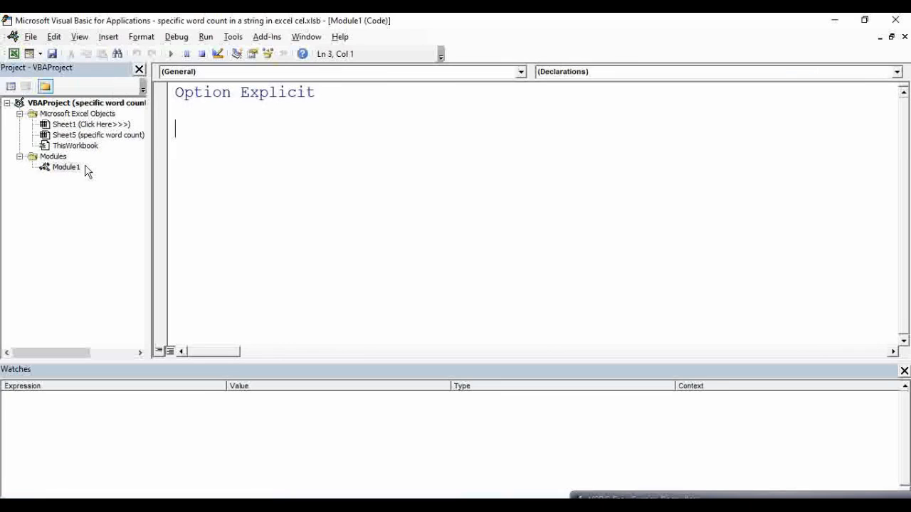
{"action": "double_click", "coordinate": [75, 167]}
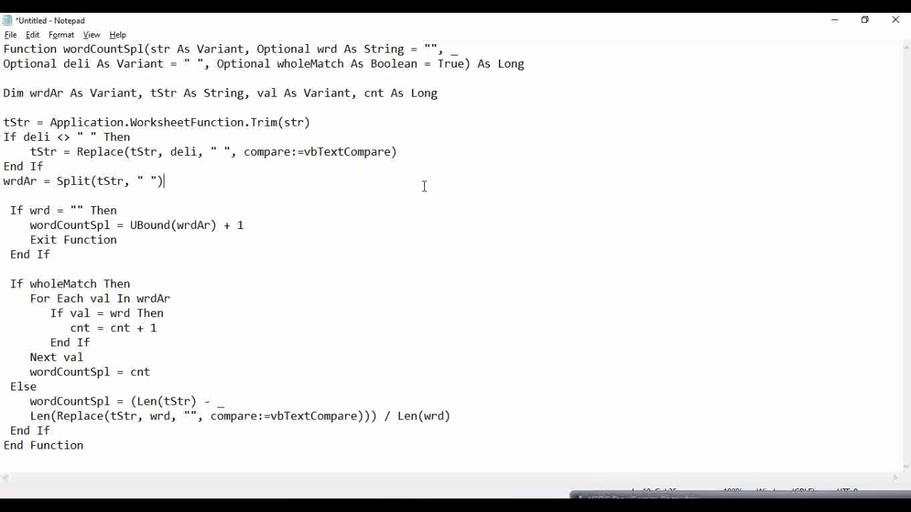
- Copy the entire wordCountSpl function from Notepad into Module1 below Option Explicit
{"action": "key", "text": "ctrl+a"}
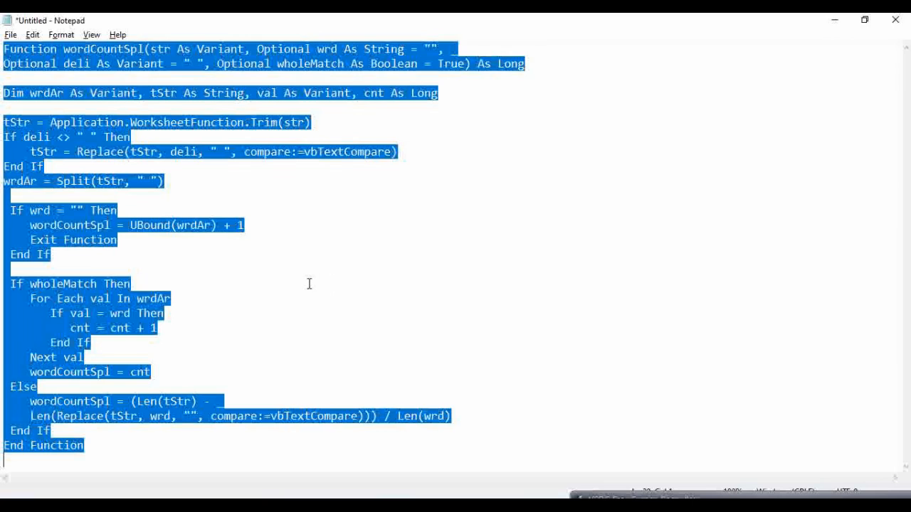
{"action": "key", "text": "alt+Tab"}
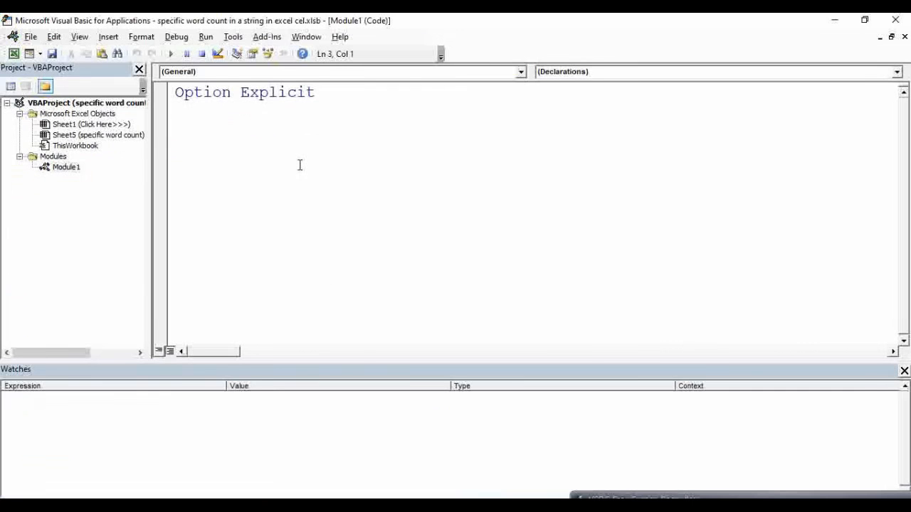
{"action": "key", "text": "ctrl+v"}
{"action": "scroll", "coordinate": [318, 187], "scroll_direction": "up", "scroll_amount": 8}
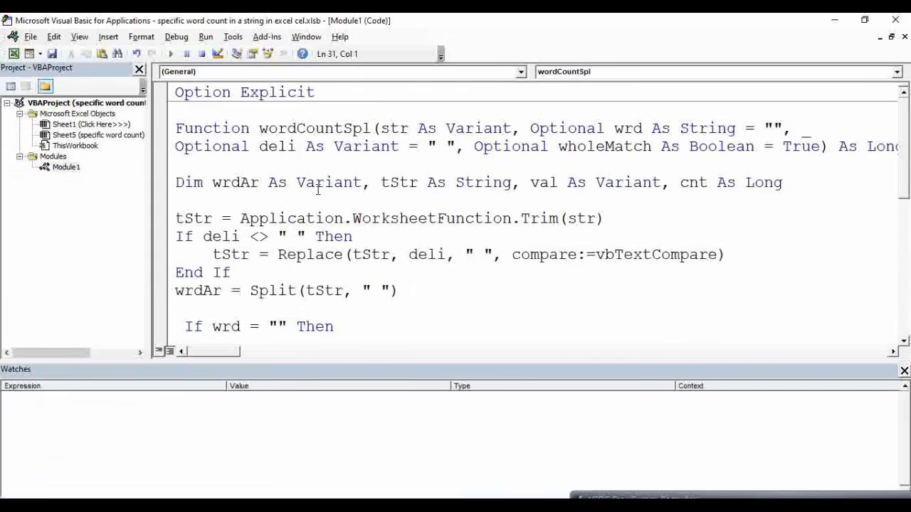
- Examine the wordCountSpl declaration: its name, the str, wrd, deli and wholeMatch arguments and their defaults, then return to the worksheet
{"action": "double_click", "coordinate": [336, 129]}
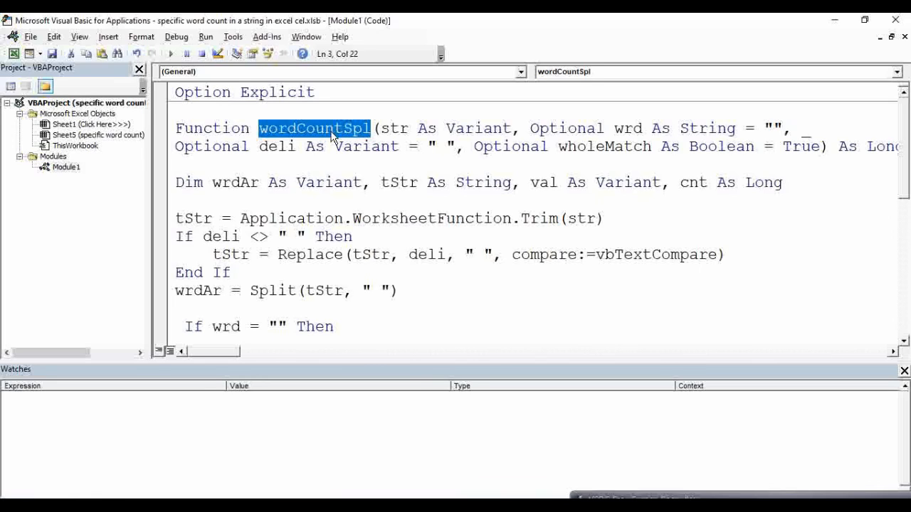
{"action": "left_click", "coordinate": [431, 157]}
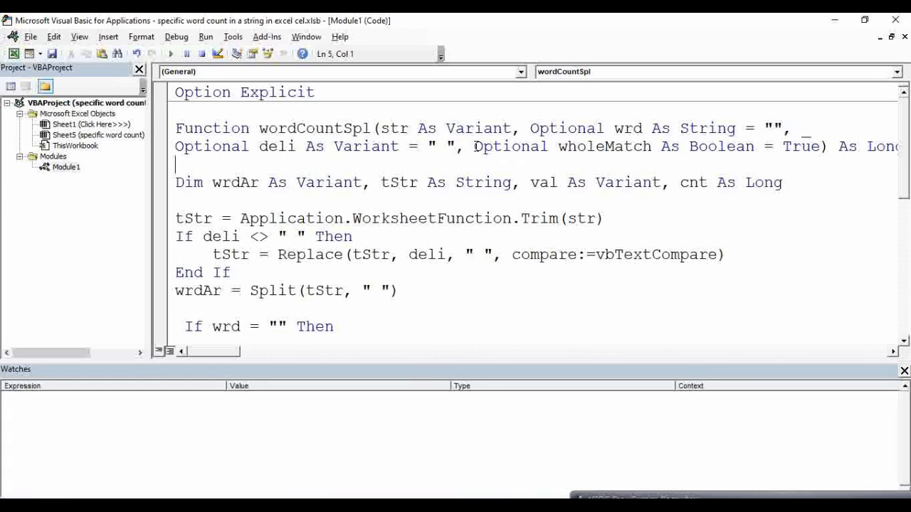
{"action": "left_click_drag", "start_coordinate": [382, 128], "coordinate": [512, 130]}
{"action": "left_click", "coordinate": [616, 129]}
{"action": "mouse_move", "coordinate": [753, 129]}
{"action": "left_mouse_down"}
{"action": "mouse_move", "coordinate": [796, 125]}
{"action": "mouse_move", "coordinate": [766, 129]}
{"action": "left_mouse_up"}
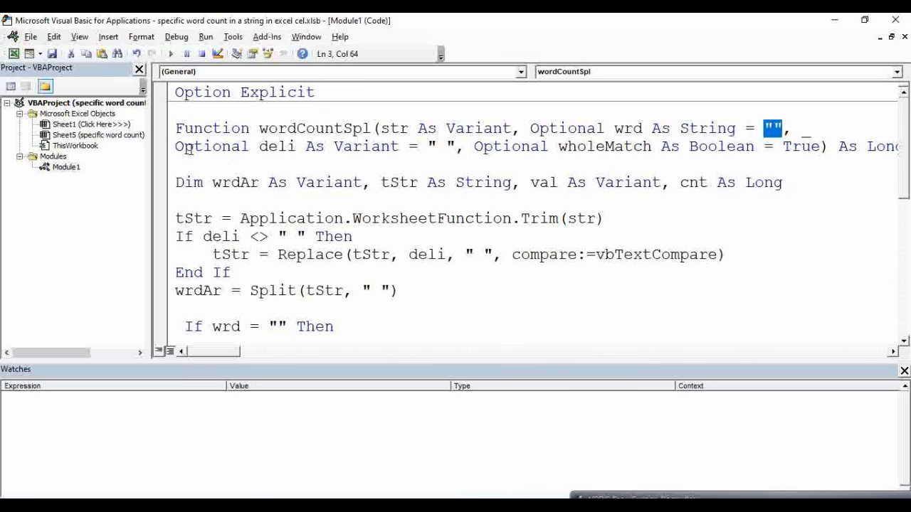
{"action": "left_click_drag", "start_coordinate": [258, 147], "coordinate": [308, 146]}
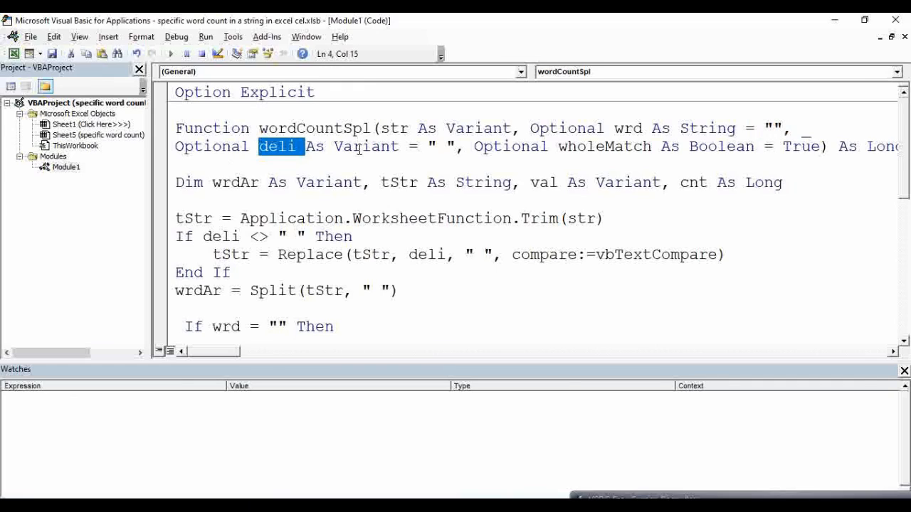
{"action": "left_click_drag", "start_coordinate": [418, 147], "coordinate": [455, 147]}
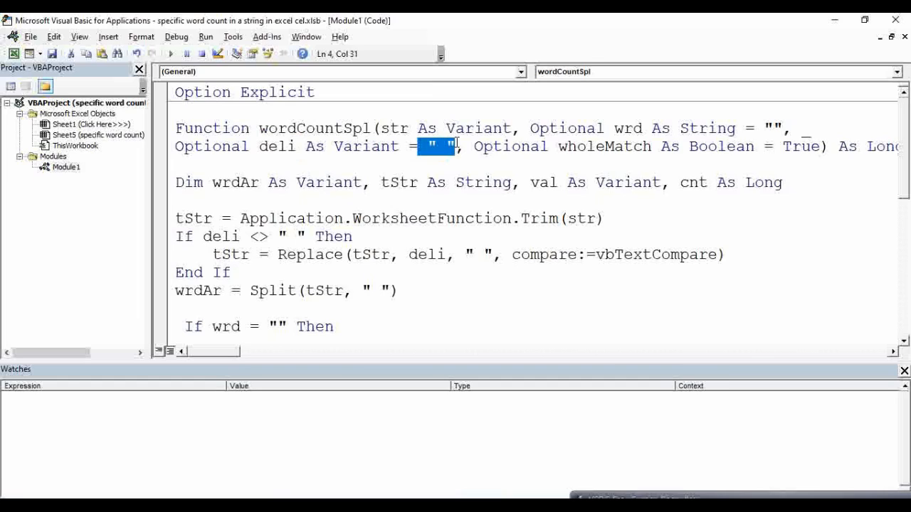
{"action": "left_click", "coordinate": [570, 148]}
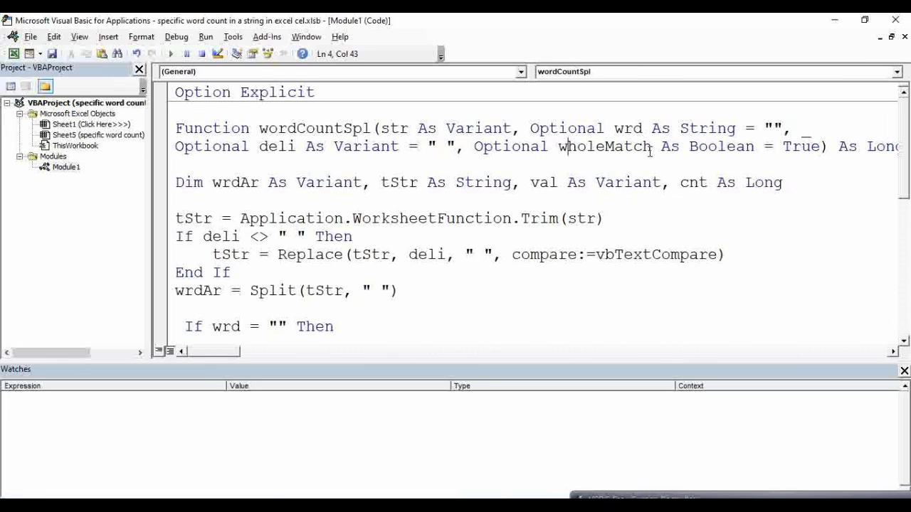
{"action": "double_click", "coordinate": [802, 148]}
{"action": "left_click", "coordinate": [835, 20]}
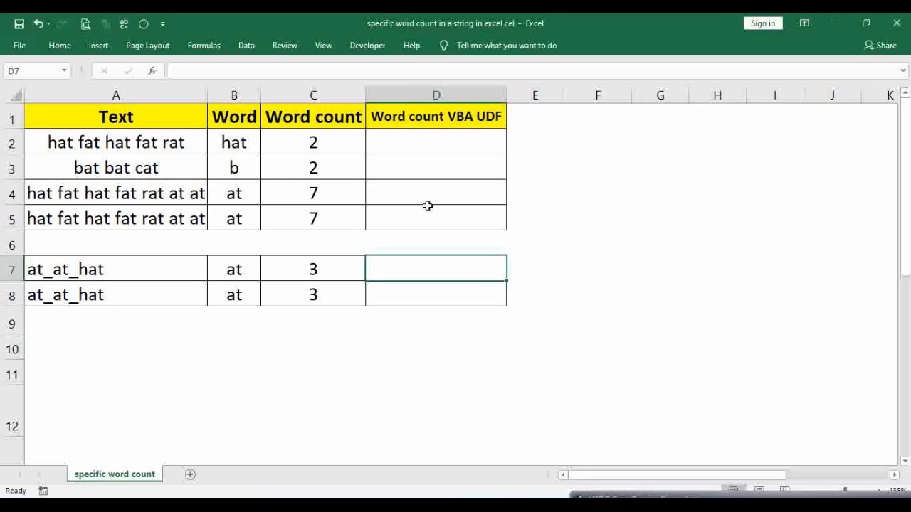
- Check the function name in Notepad and enter =wordCountSpl(A2,B2) in cell D2 of the worksheet
{"action": "left_click", "coordinate": [398, 143]}
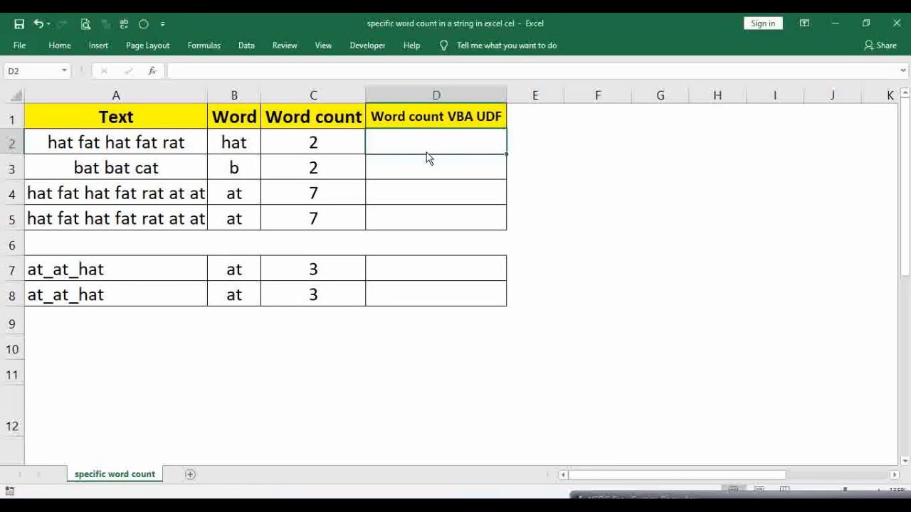
{"action": "key", "text": "alt+Tab"}
{"action": "left_click", "coordinate": [88, 44]}
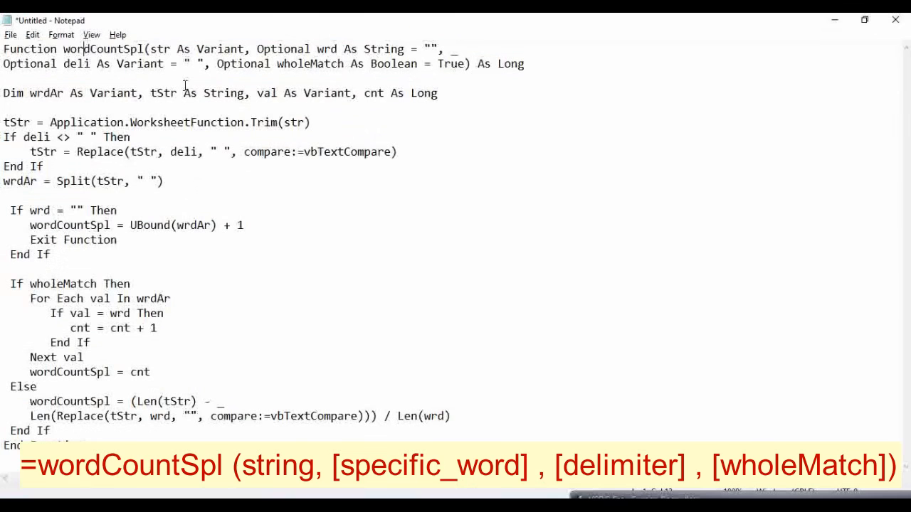
{"action": "left_click", "coordinate": [828, 27]}
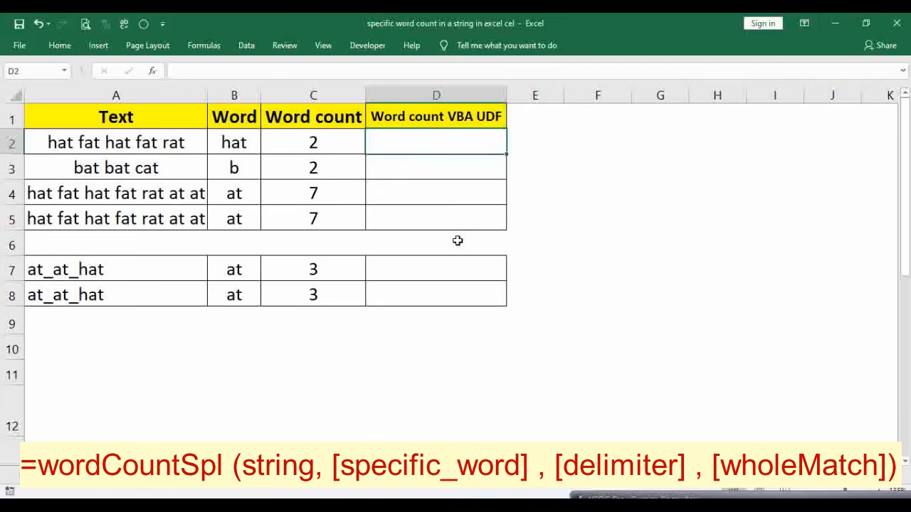
{"action": "type", "text": "=wor"}
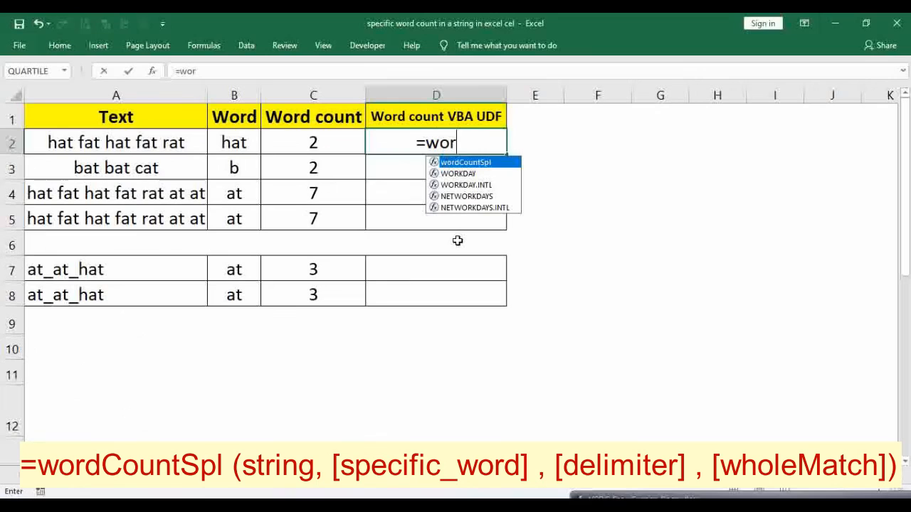
{"action": "key", "text": "Tab"}
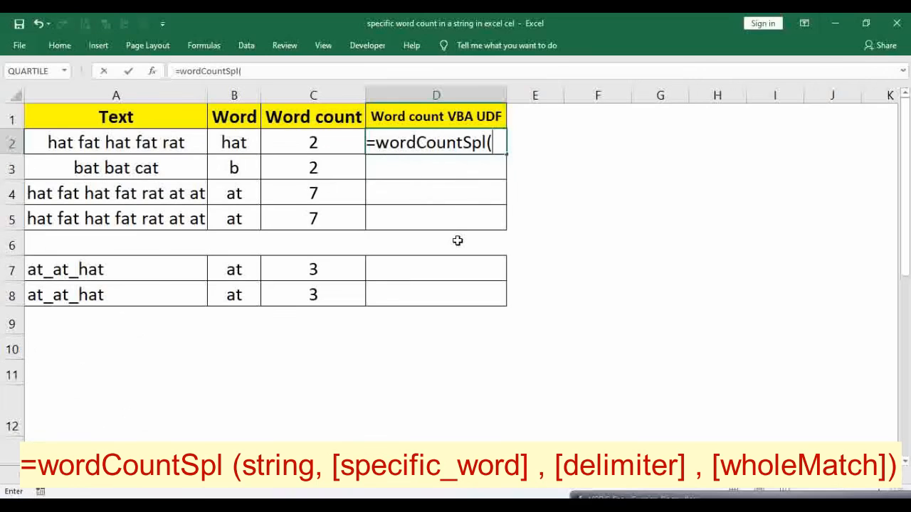
{"action": "key", "text": "Left"}
{"action": "key", "text": "Left"}
{"action": "key", "text": "Left"}
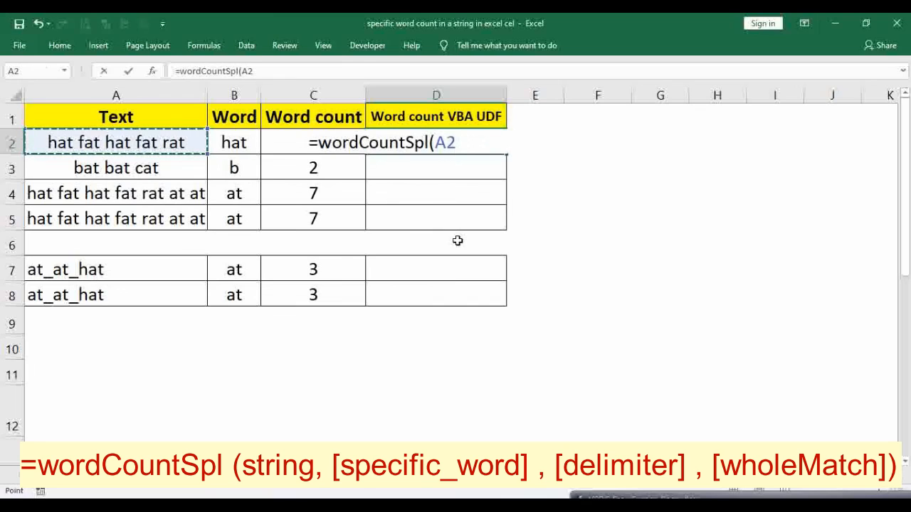
{"action": "type", "text": ","}
{"action": "key", "text": "Left"}
{"action": "key", "text": "Left"}
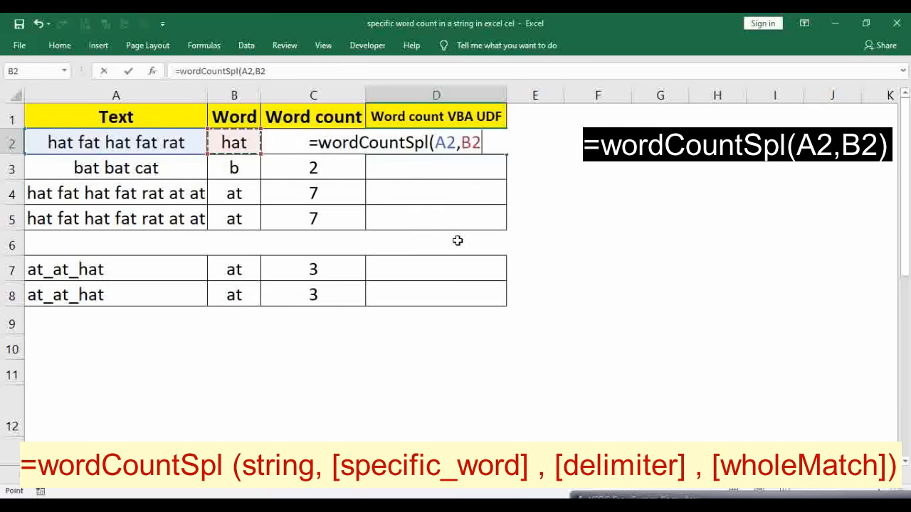
{"action": "key", "text": "ctrl+Return"}
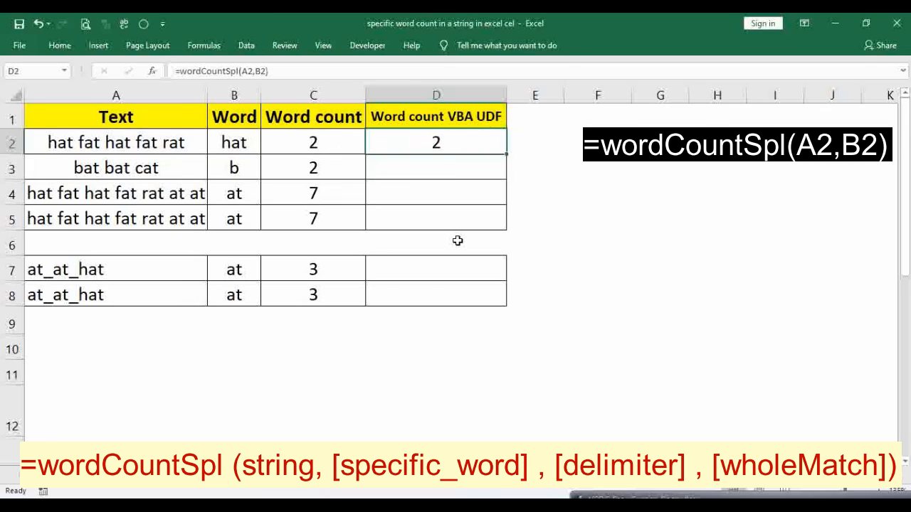
- Fill the wordCountSpl formula from D2 down through D5
{"action": "key", "text": "shift+Down"}
{"action": "key", "text": "shift+Down"}
{"action": "key", "text": "shift+Down"}
{"action": "key", "text": "ctrl+c"}
{"action": "key", "text": "Escape"}
{"action": "key", "text": "ctrl+d"}
{"action": "key", "text": "Down"}
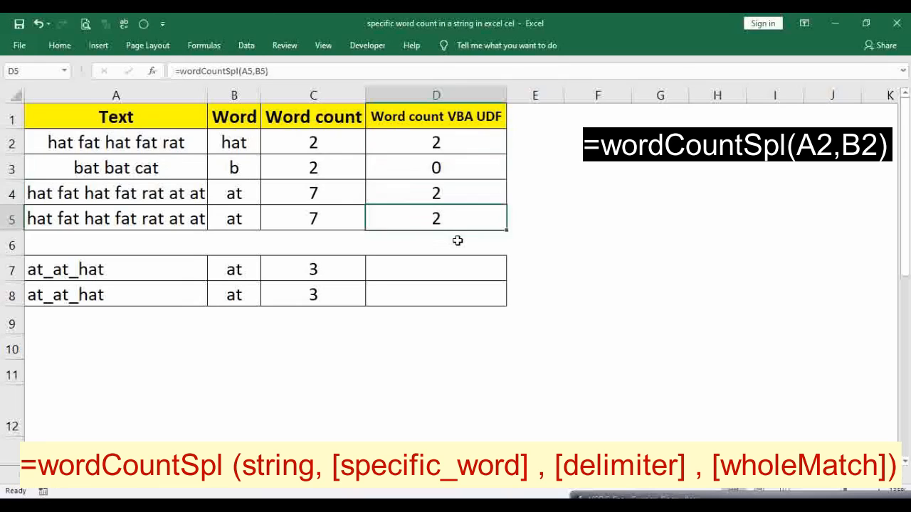
- Inspect the cell references of the filled wordCountSpl formulas in column D against each row's text and word
{"action": "key", "text": "F2"}
{"action": "key", "text": "Escape"}
{"action": "key", "text": "Down"}
{"action": "key", "text": "F2"}
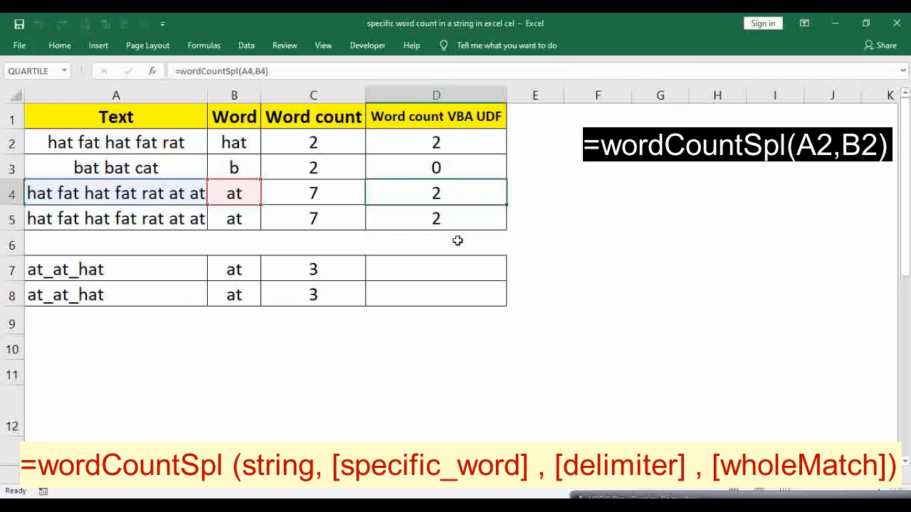
{"action": "key", "text": "Escape"}
{"action": "key", "text": "Up"}
{"action": "key", "text": "Up"}
{"action": "key", "text": "Up"}
{"action": "key", "text": "Down"}
{"action": "key", "text": "Down"}
{"action": "key", "text": "F2"}
{"action": "key", "text": "Escape"}
{"action": "key", "text": "Left"}
{"action": "key", "text": "Left"}
{"action": "key", "text": "Left"}
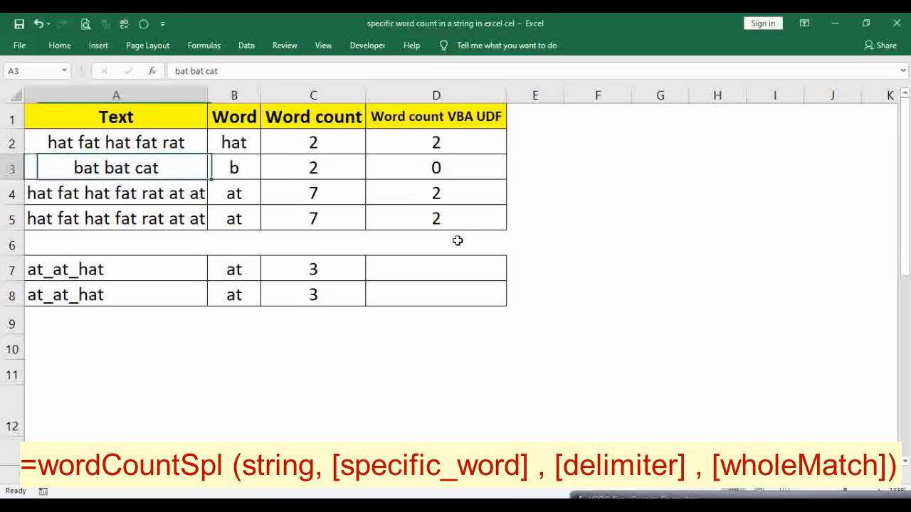
{"action": "key", "text": "Right"}
{"action": "key", "text": "Right"}
{"action": "key", "text": "Right"}
{"action": "key", "text": "Right"}
{"action": "key", "text": "Left"}
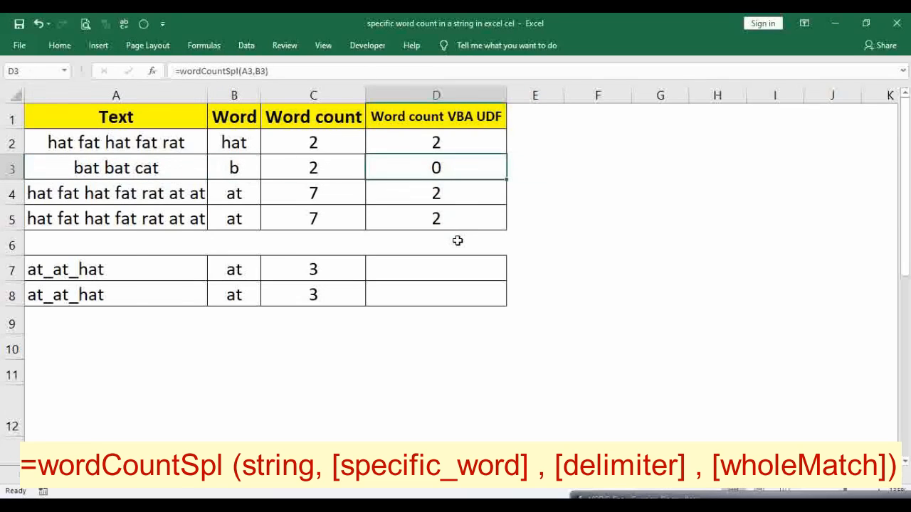
- Check the search word in B3 and append a separate "b" to the A3 text, making it "bat bat cat b"
{"action": "double_click", "coordinate": [243, 168]}
{"action": "double_click", "coordinate": [232, 168]}
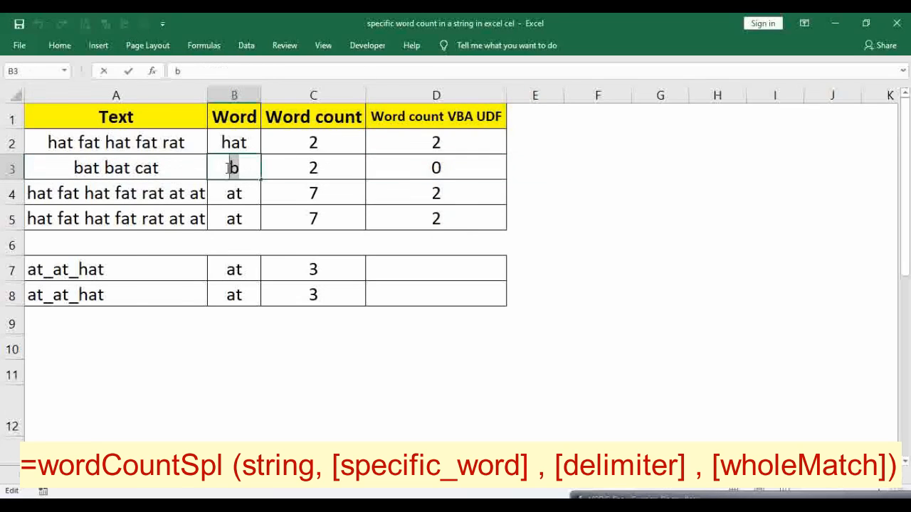
{"action": "left_click", "coordinate": [130, 170]}
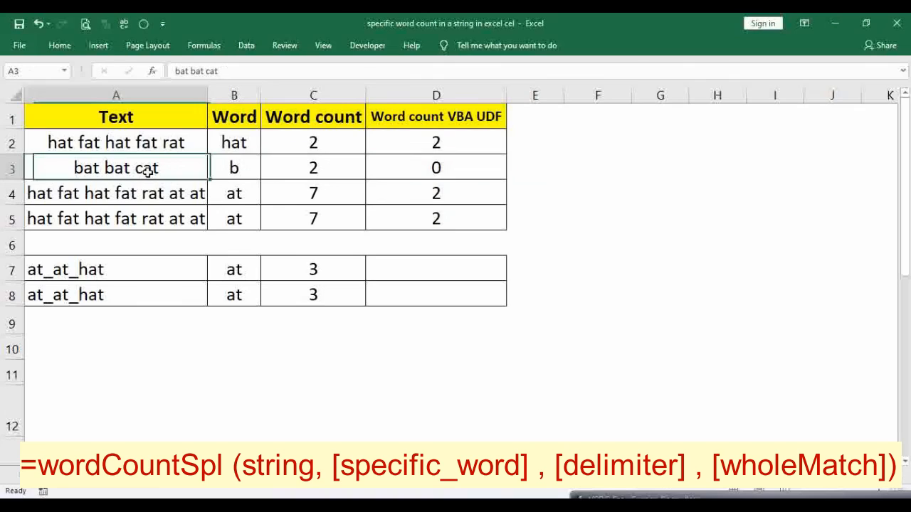
{"action": "double_click", "coordinate": [81, 169]}
{"action": "left_click_drag", "start_coordinate": [27, 170], "coordinate": [34, 170]}
{"action": "left_click", "coordinate": [177, 165]}
{"action": "key", "text": "Escape"}
{"action": "double_click", "coordinate": [176, 166]}
{"action": "type", "text": "b"}
{"action": "key", "text": "Return"}
- Compare the SUBSTITUTE-based counts in C2:C5 with the wordCountSpl counts in D2:D5
{"action": "key", "text": "Right"}
{"action": "key", "text": "Right"}
{"action": "key", "text": "Right"}
{"action": "key", "text": "Right"}
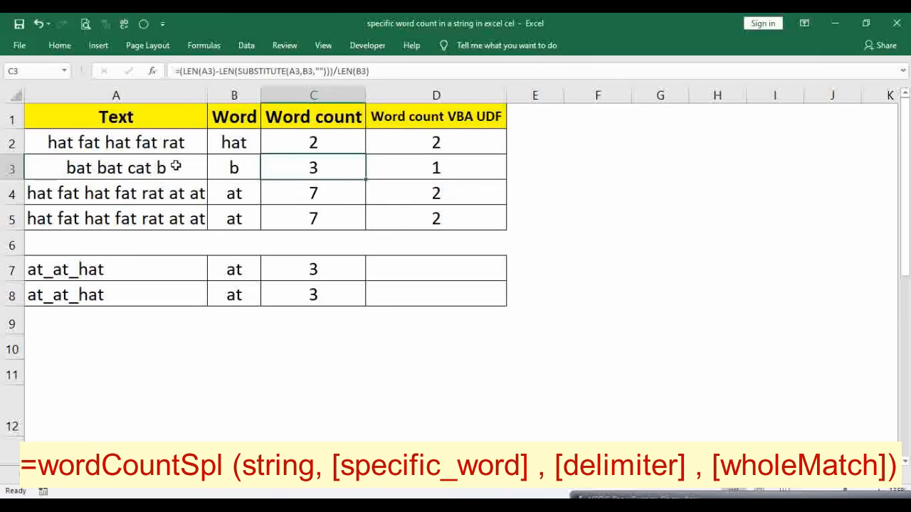
{"action": "key", "text": "Left"}
{"action": "key", "text": "Down"}
{"action": "key", "text": "Down"}
{"action": "key", "text": "Up"}
{"action": "key", "text": "Left"}
{"action": "key", "text": "Left"}
{"action": "key", "text": "Up"}
{"action": "key", "text": "Up"}
{"action": "key", "text": "Right"}
{"action": "key", "text": "ctrl+shift+Down"}
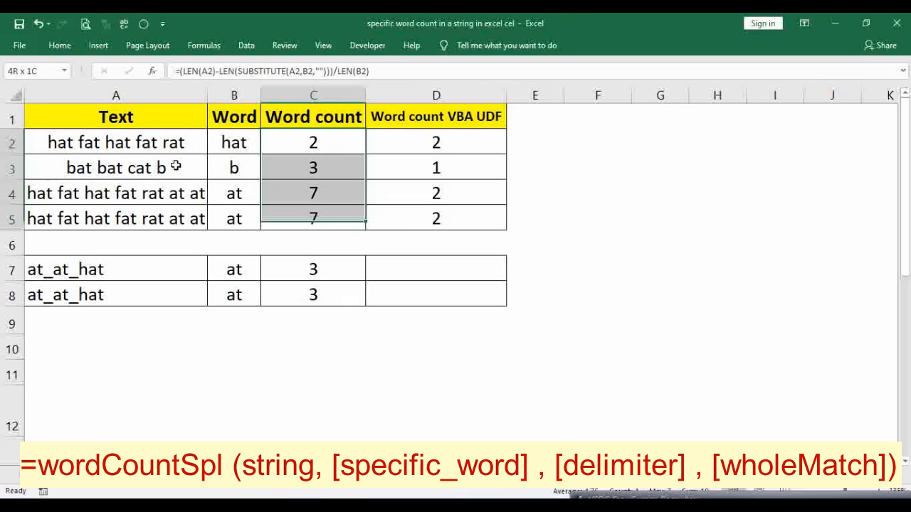
{"action": "key", "text": "Right"}
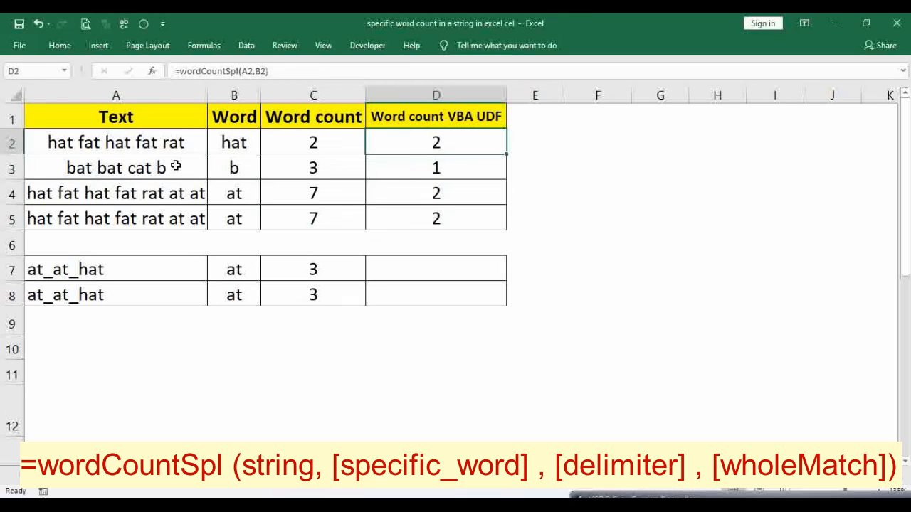
- Copy the wordCountSpl formula from D5 into D7
{"action": "key", "text": "ctrl+shift+Down"}
{"action": "key", "text": "Up"}
{"action": "key", "text": "Down"}
{"action": "key", "text": "Down"}
{"action": "key", "text": "Down"}
{"action": "key", "text": "Down"}
{"action": "key", "text": "Down"}
{"action": "key", "text": "Up"}
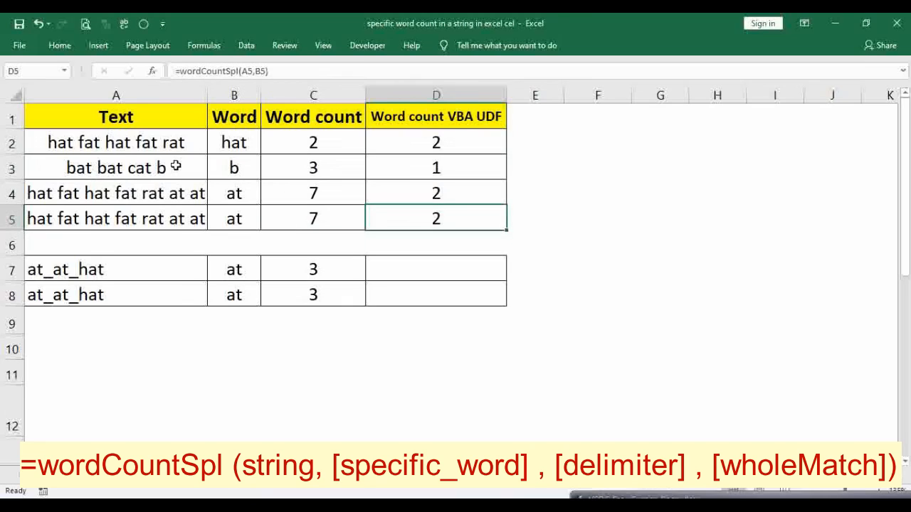
{"action": "key", "text": "ctrl+c"}
{"action": "key", "text": "Down"}
{"action": "key", "text": "Down"}
{"action": "key", "text": "ctrl+v"}
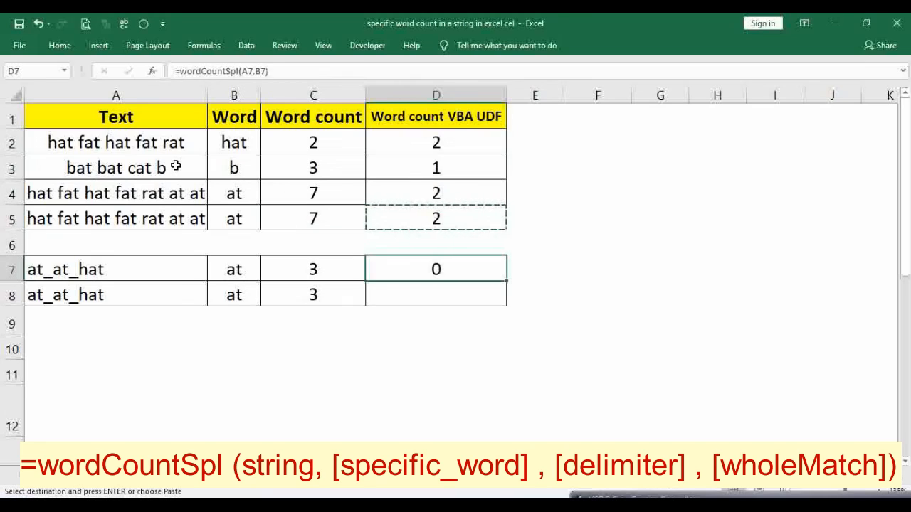
- Check the cell references of the D7 formula and the default of the optional deli argument in the Notepad function code
{"action": "key", "text": "F2"}
{"action": "key", "text": "Left"}
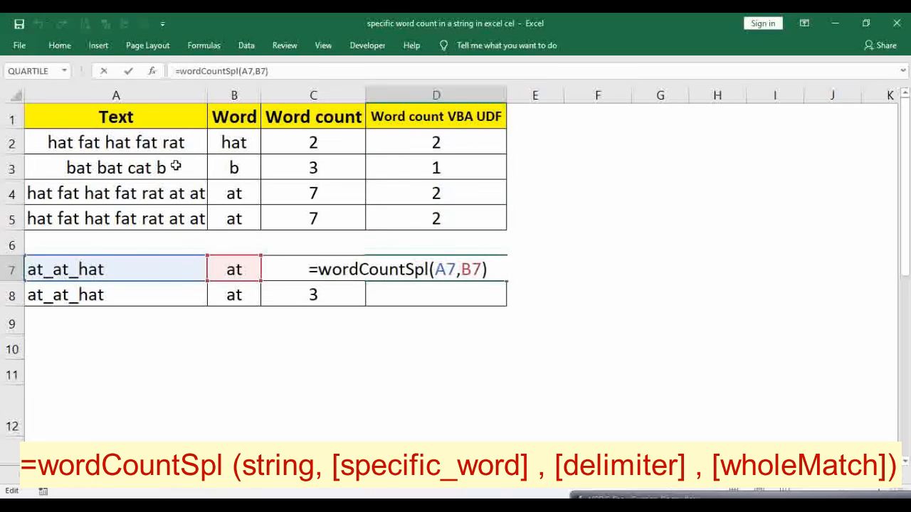
{"action": "key", "text": "ctrl+Return"}
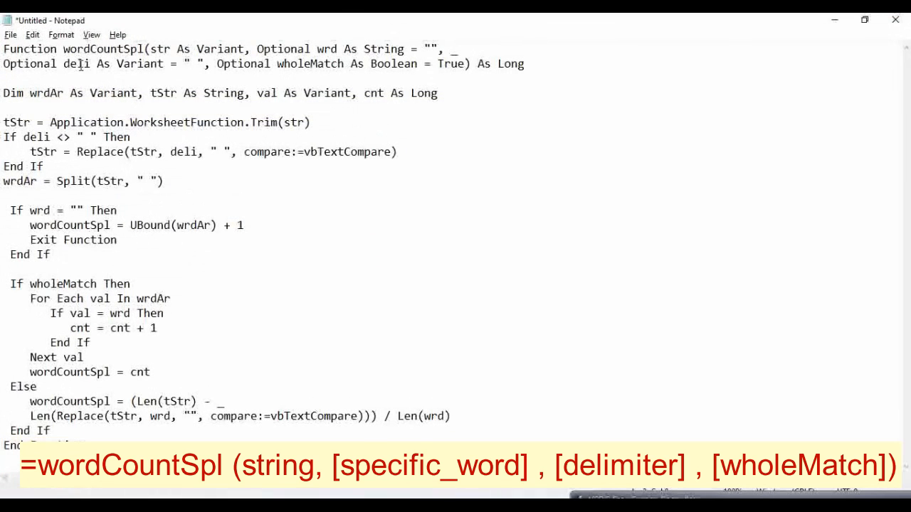
{"action": "left_click_drag", "start_coordinate": [23, 65], "coordinate": [265, 64]}
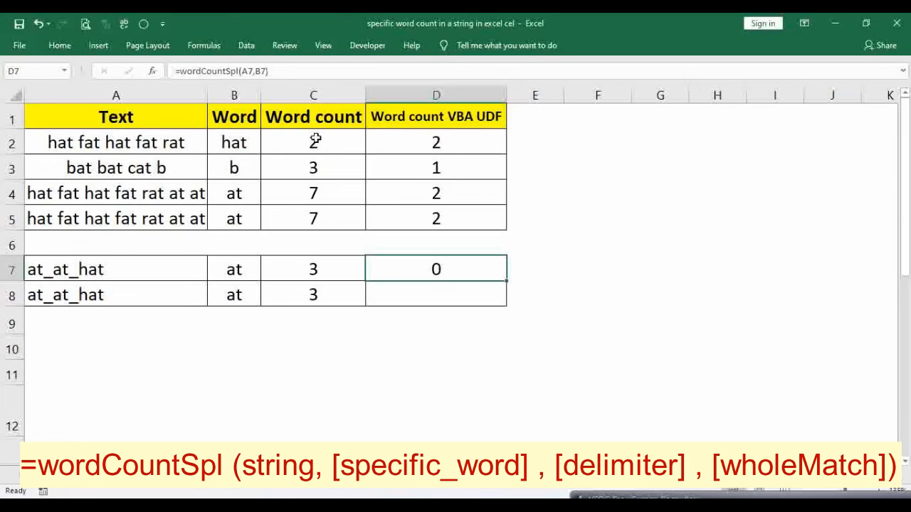
- Add an underscore as the delimiter argument in D7, making the formula =wordCountSpl(A7,B7,"_")
{"action": "key", "text": "F2"}
{"action": "type", "text": ","}
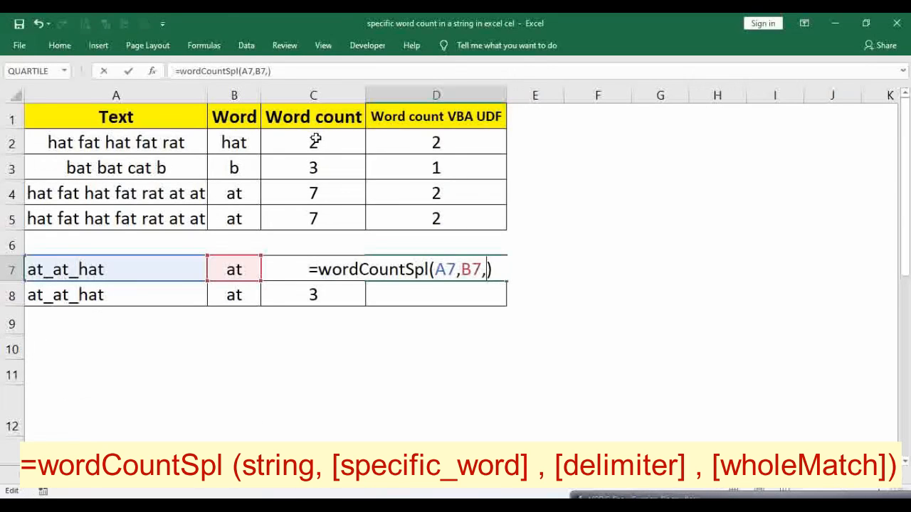
{"action": "type", "text": "\"\""}
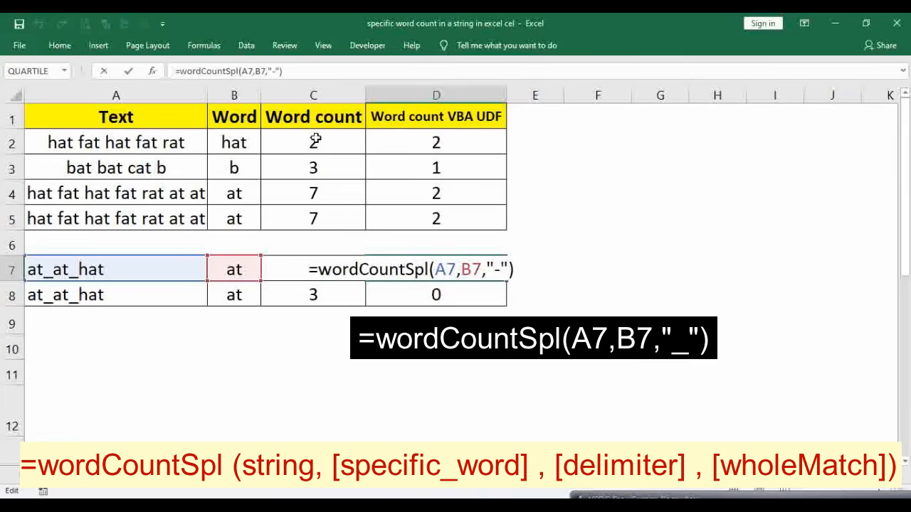
{"action": "type", "text": "-"}
{"action": "key", "text": "Return"}
{"action": "key", "text": "Up"}
{"action": "key", "text": "F2"}
{"action": "key", "text": "BackSpace"}
{"action": "type", "text": "_"}
{"action": "key", "text": "Return"}
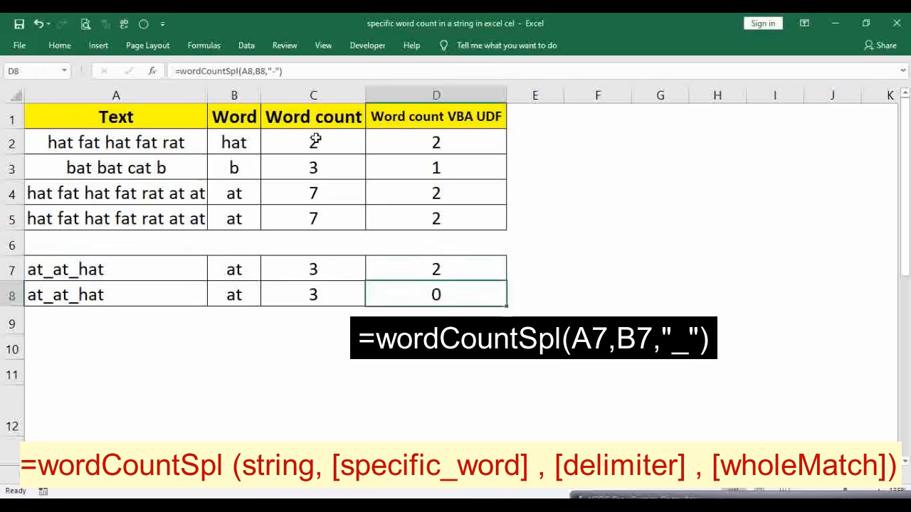
- Fill the D7 formula down to D8 and check the text and search word in row 7
{"action": "key", "text": "Up"}
{"action": "key", "text": "shift+Down"}
{"action": "key", "text": "ctrl+d"}
{"action": "key", "text": "Left"}
{"action": "key", "text": "Left"}
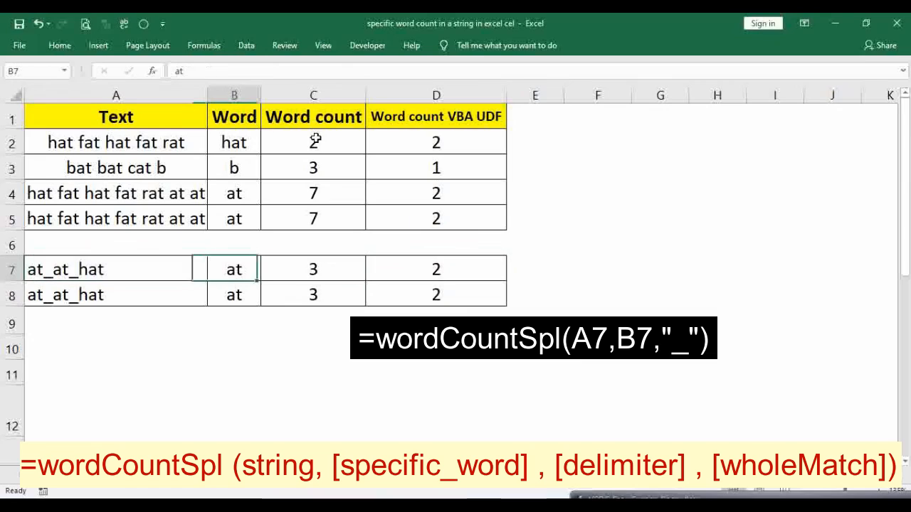
{"action": "key", "text": "Left"}
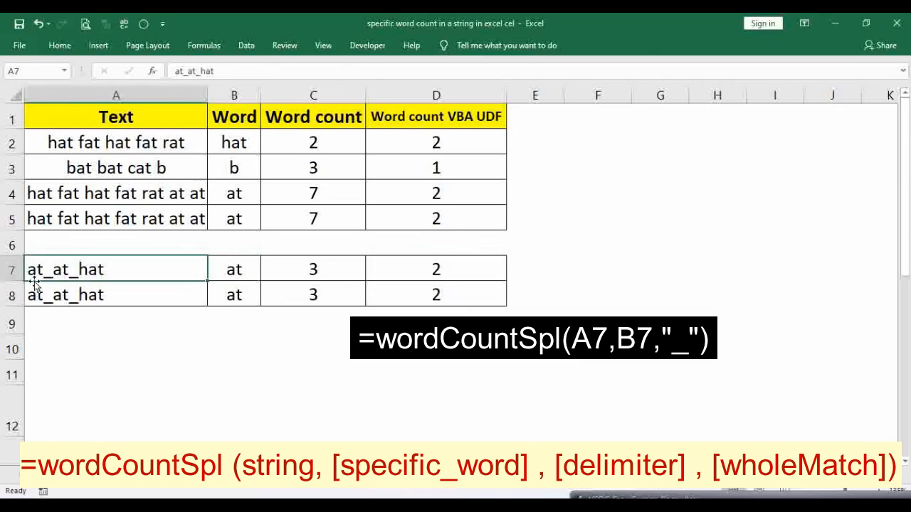
{"action": "left_click", "coordinate": [253, 271]}
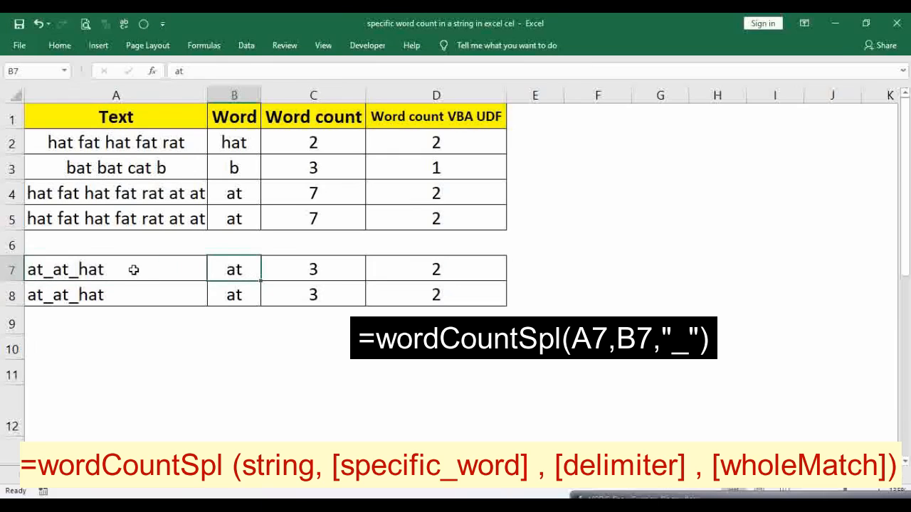
- Add FALSE as the wholeMatch argument in D7, making the formula =wordCountSpl(A7,B7,"_",FALSE)
{"action": "double_click", "coordinate": [456, 270]}
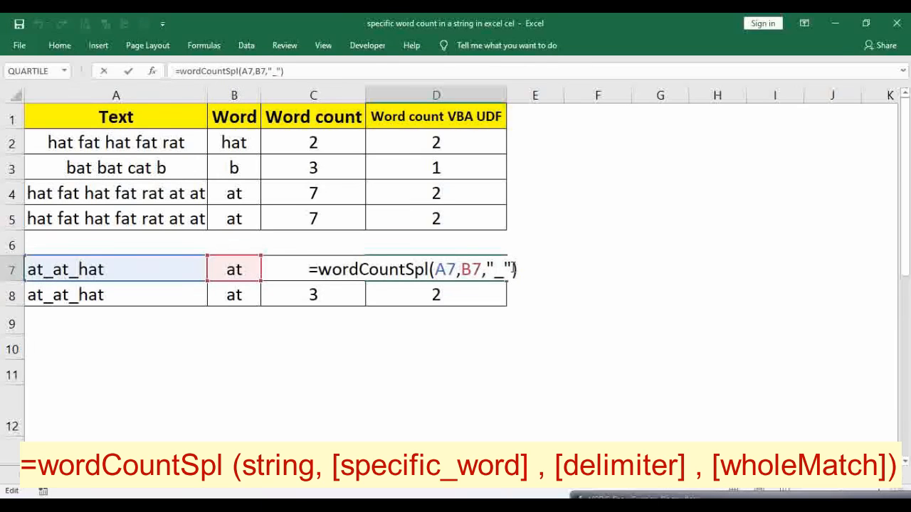
{"action": "type", "text": ","}
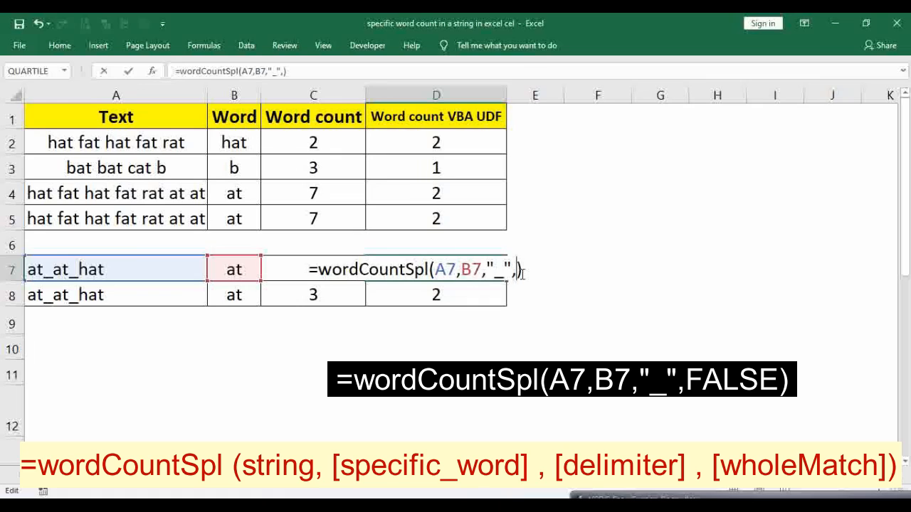
{"action": "type", "text": "false"}
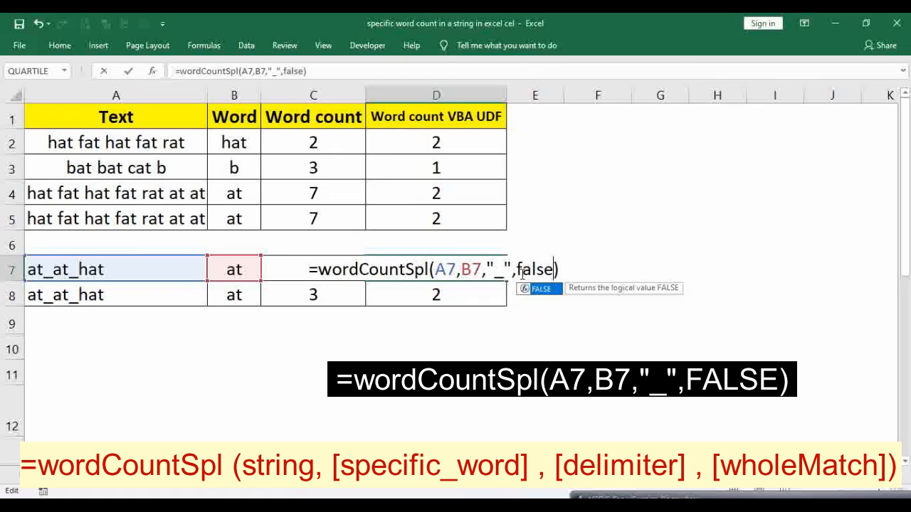
{"action": "key", "text": "Tab"}
{"action": "key", "text": "Return"}
- Label the row 7 result by entering "partial match" in E7
{"action": "left_click", "coordinate": [521, 274]}
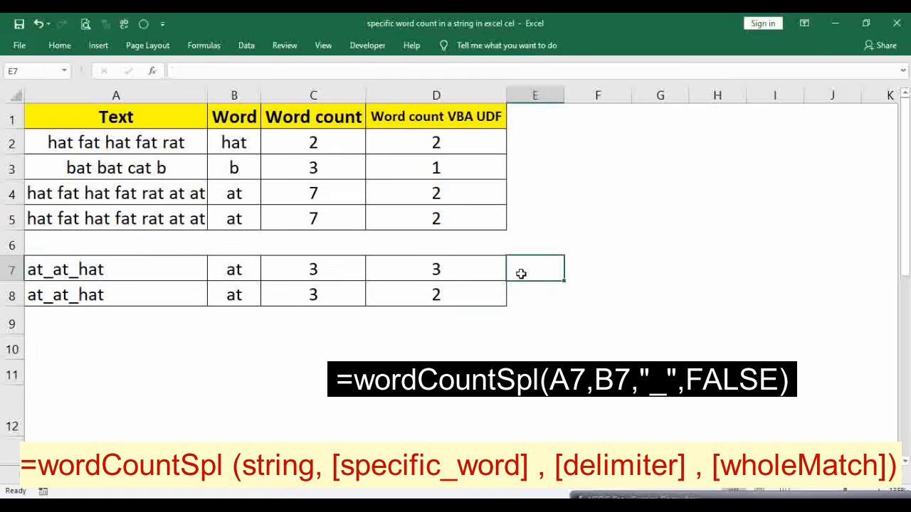
{"action": "type", "text": "par"}
{"action": "type", "text": "al maatch"}
{"action": "key", "text": "BackSpace"}
{"action": "key", "text": "BackSpace"}
{"action": "key", "text": "BackSpace"}
{"action": "key", "text": "BackSpace"}
{"action": "type", "text": "tch"}
{"action": "key", "text": "Tab"}
{"action": "left_click", "coordinate": [522, 274]}
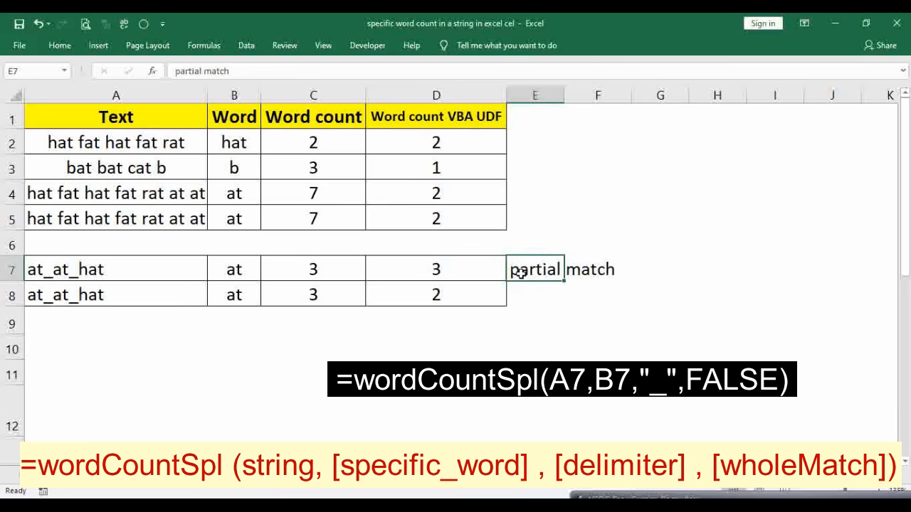
- Label the row 8 result by entering "whole match" in E8
{"action": "key", "text": "Return"}
{"action": "type", "text": "whole"}
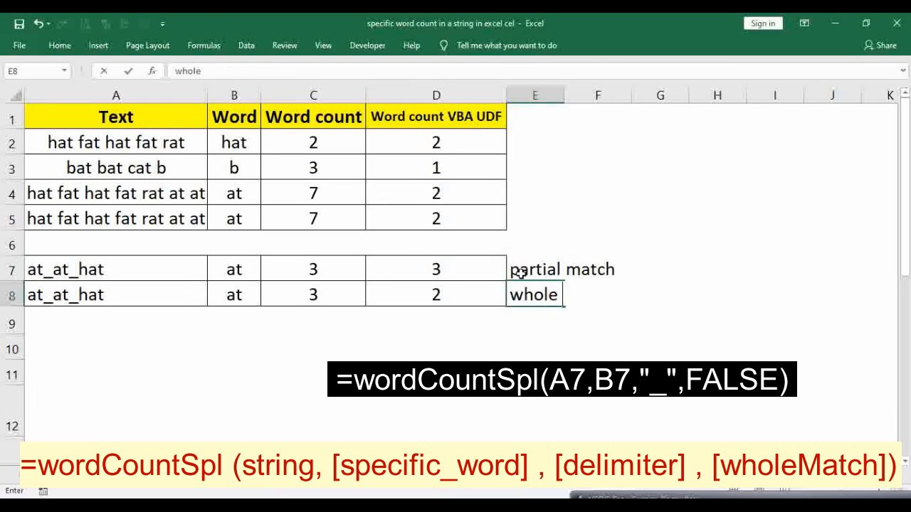
{"action": "type", "text": " match"}
{"action": "key", "text": "Tab"}
- Examine the standalone "at" words in the A4 and A5 texts against the wordCountSpl result in D4
{"action": "key", "text": "Up"}
{"action": "key", "text": "Up"}
{"action": "key", "text": "Up"}
{"action": "key", "text": "Left"}
{"action": "key", "text": "Left"}
{"action": "key", "text": "Up"}
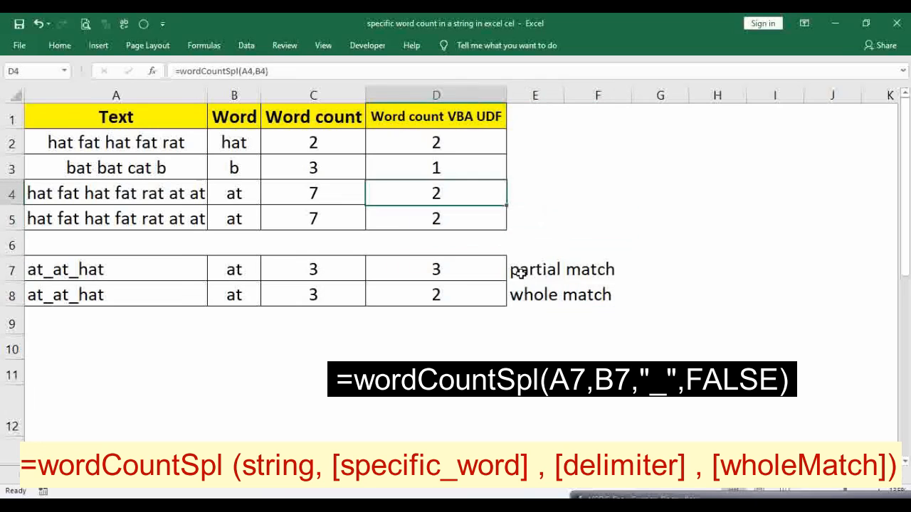
{"action": "key", "text": "Left"}
{"action": "key", "text": "Left"}
{"action": "key", "text": "Left"}
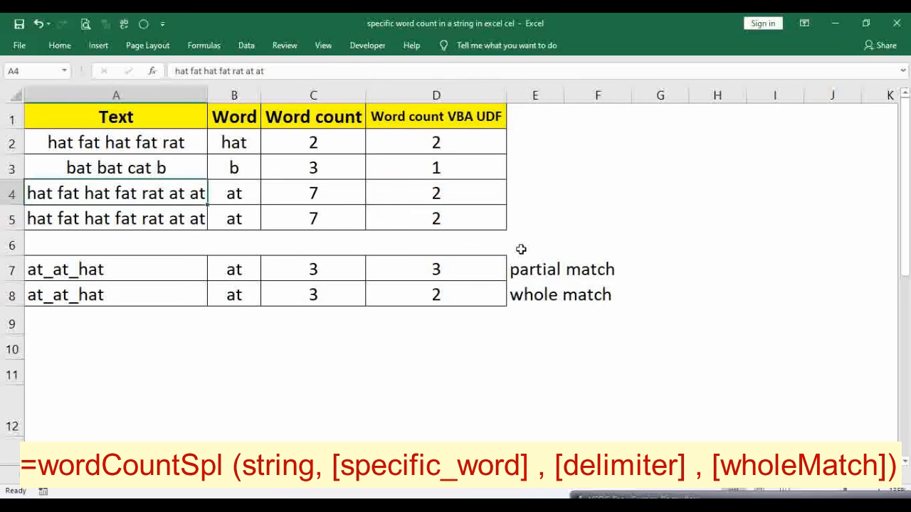
{"action": "double_click", "coordinate": [171, 194]}
{"action": "left_click_drag", "start_coordinate": [171, 194], "coordinate": [223, 191]}
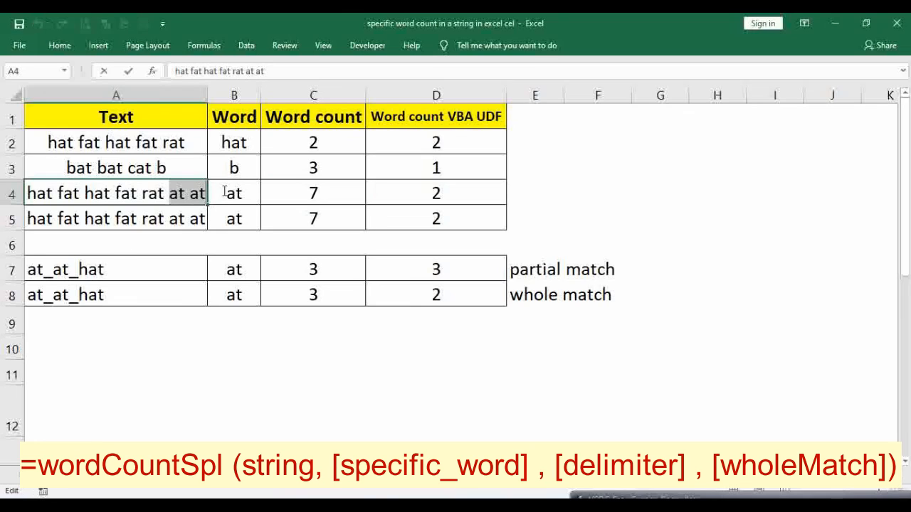
{"action": "double_click", "coordinate": [174, 220]}
{"action": "left_click_drag", "start_coordinate": [168, 219], "coordinate": [215, 214]}
- Open the D5 wordCountSpl formula for editing and add an argument separator after B5
{"action": "left_click", "coordinate": [232, 219]}
{"action": "key", "text": "Right"}
{"action": "key", "text": "Right"}
{"action": "key", "text": "F2"}
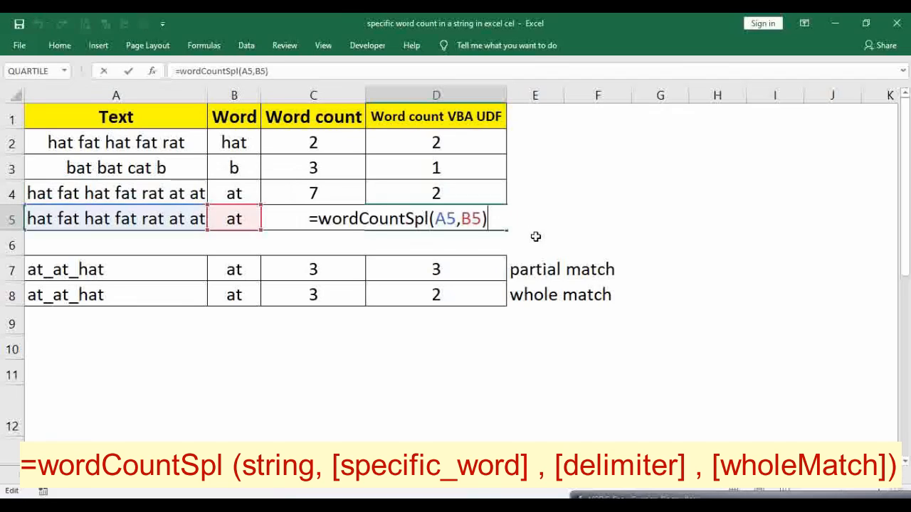
{"action": "type", "text": ","}
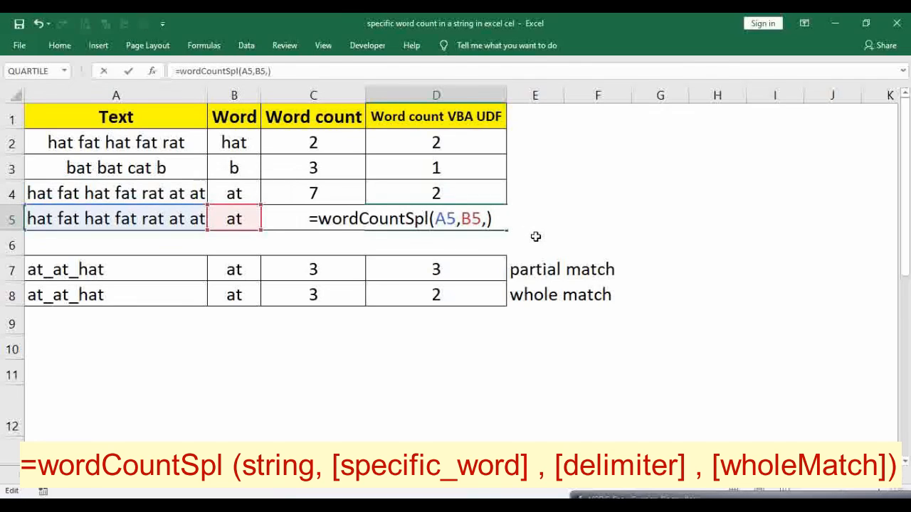